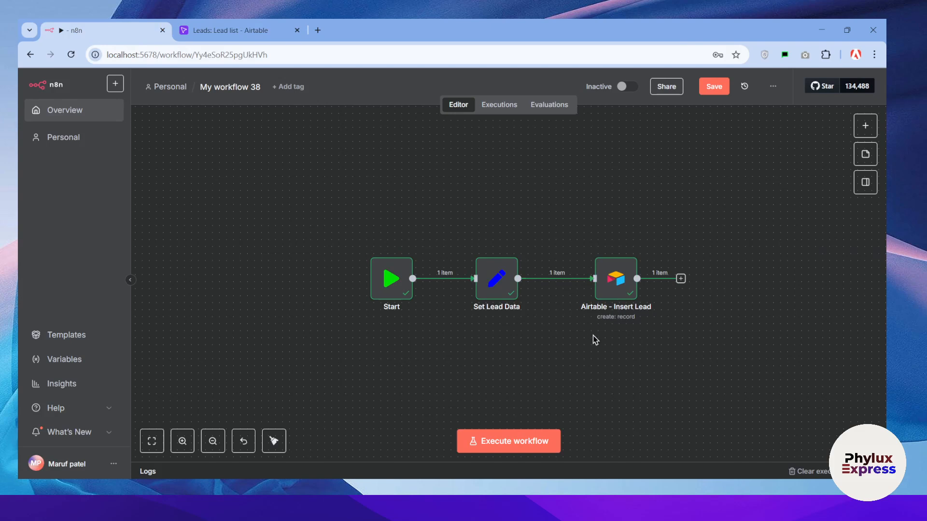
Reposition the Airtable - Insert Lead node so it lines up horizontally with the Set Lead Data node.
drag(618, 288, 619, 295)
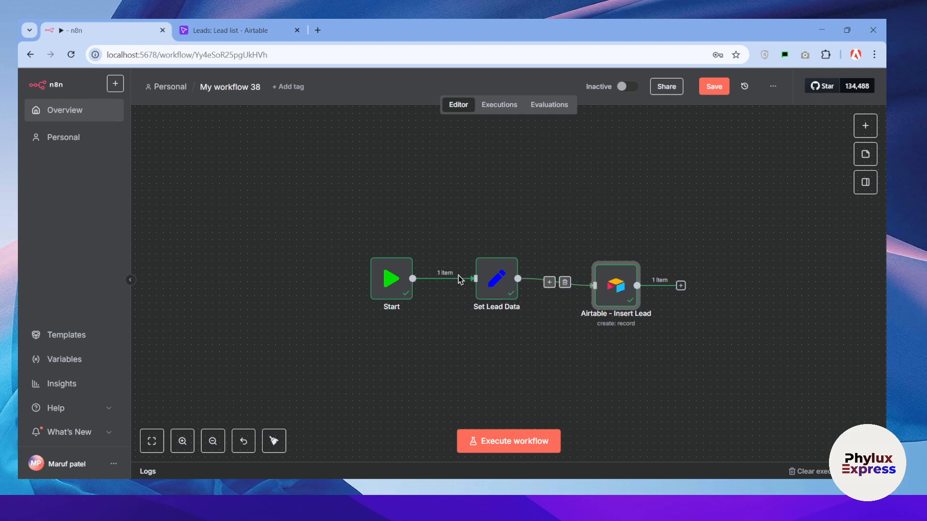
scroll(541, 307, up, 1)
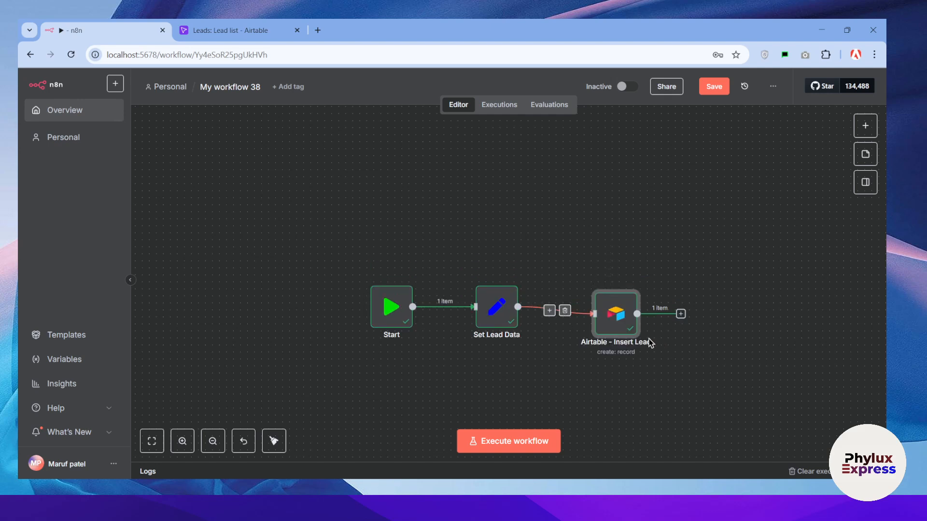
drag(614, 330, 602, 317)
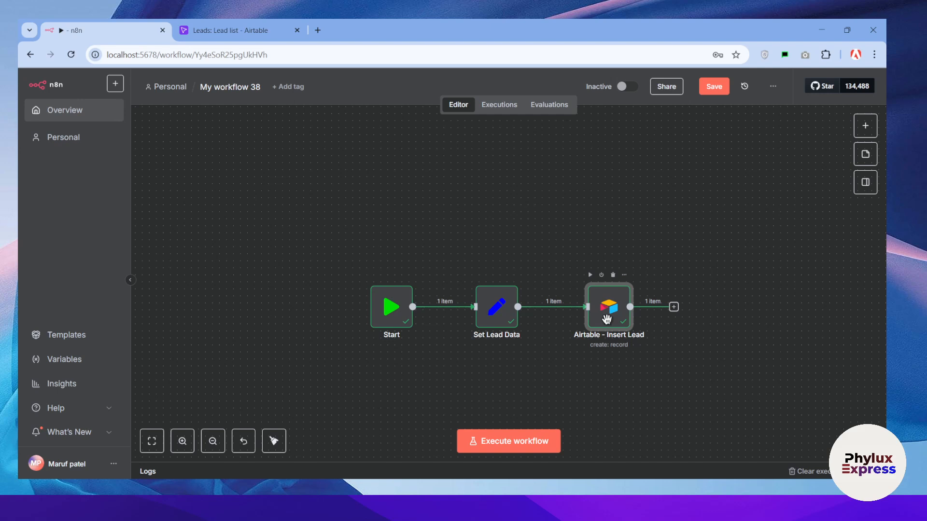
Look over the Airtable lead list, and review the field names and values defined in the Set Lead Data node.
click(237, 30)
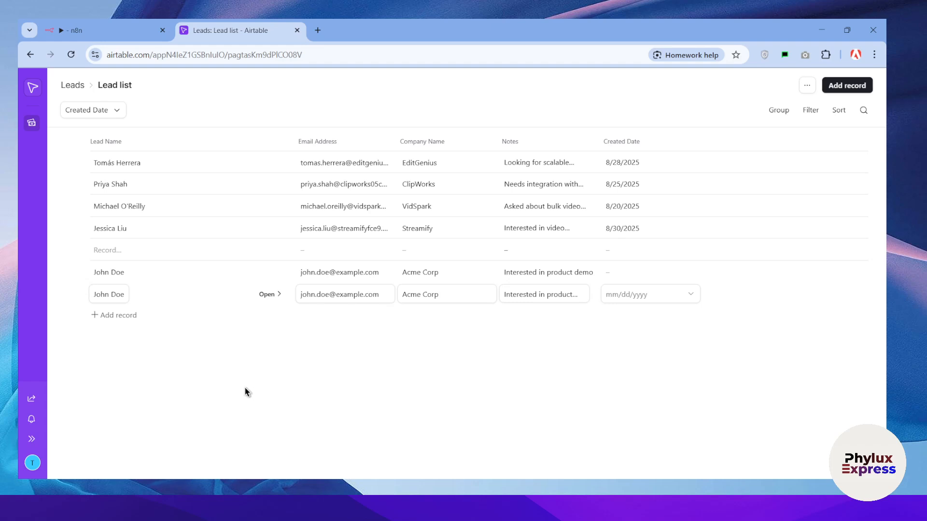
click(108, 31)
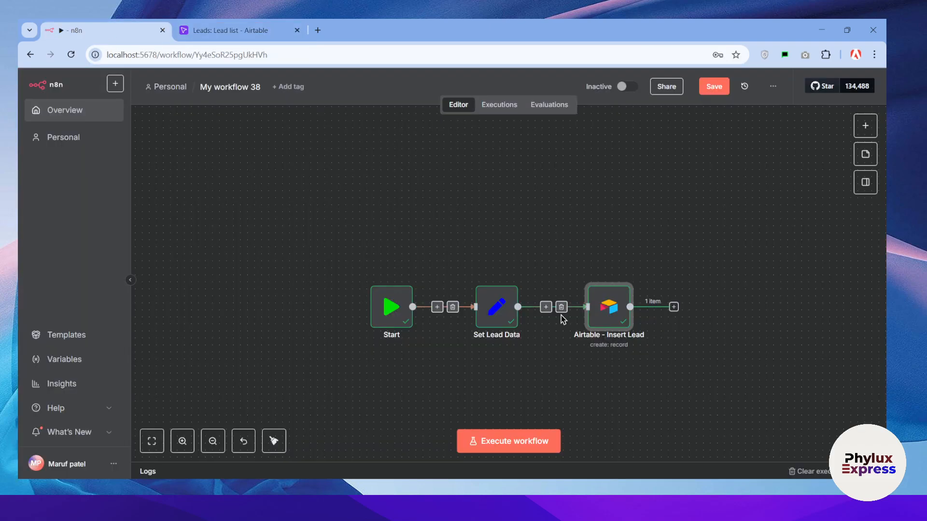
click(501, 316)
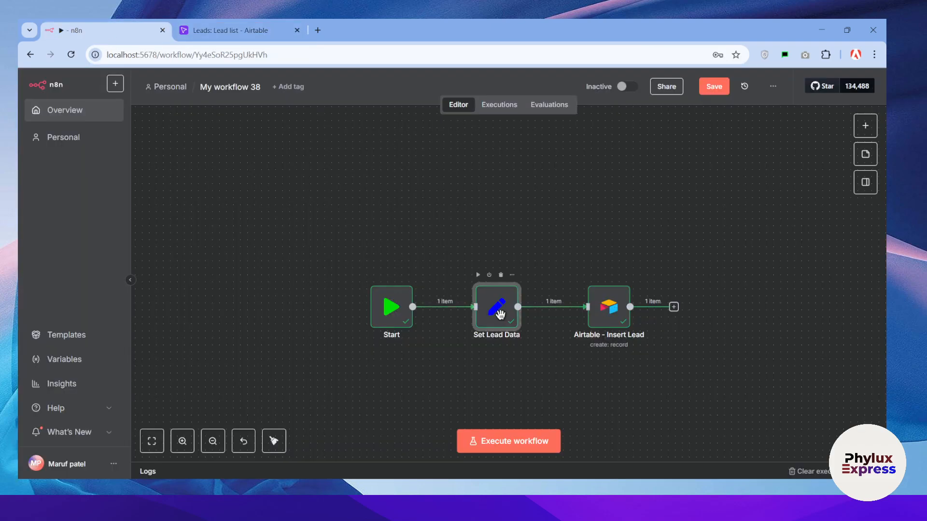
double_click(489, 324)
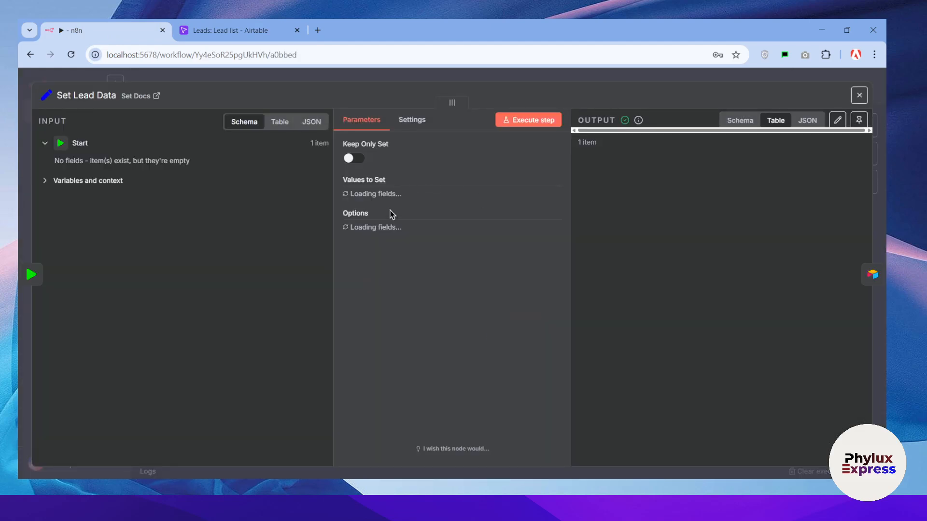
scroll(430, 367, down, 3)
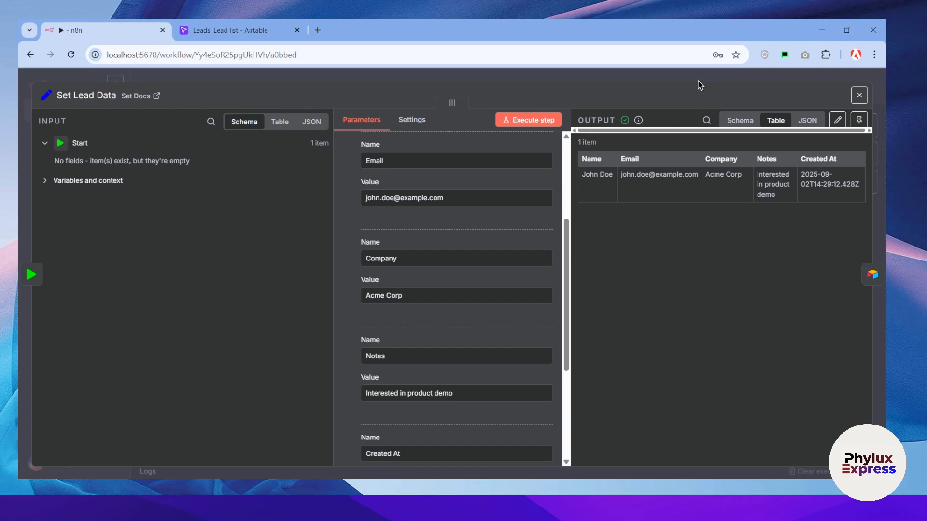
click(701, 79)
Execute the Airtable - Insert Lead node on its own and check the Airtable lead list for the new record.
click(615, 306)
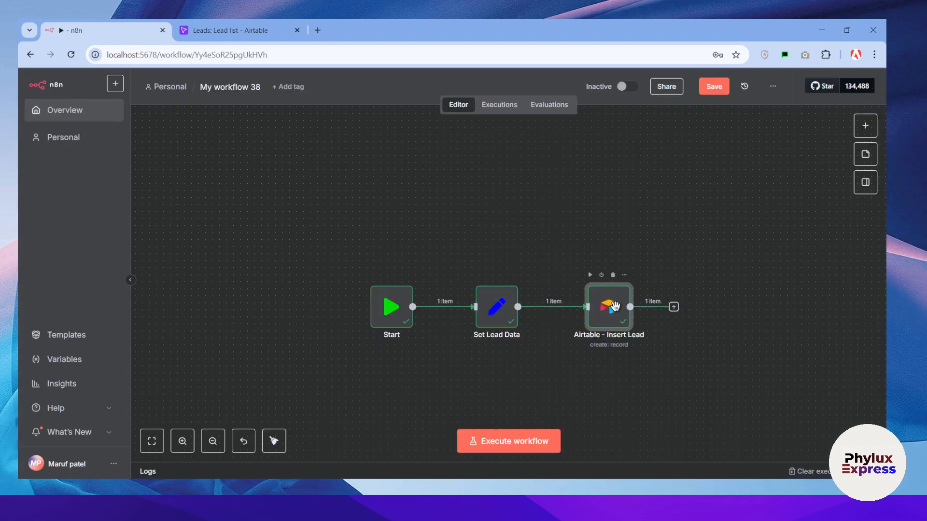
double_click(607, 314)
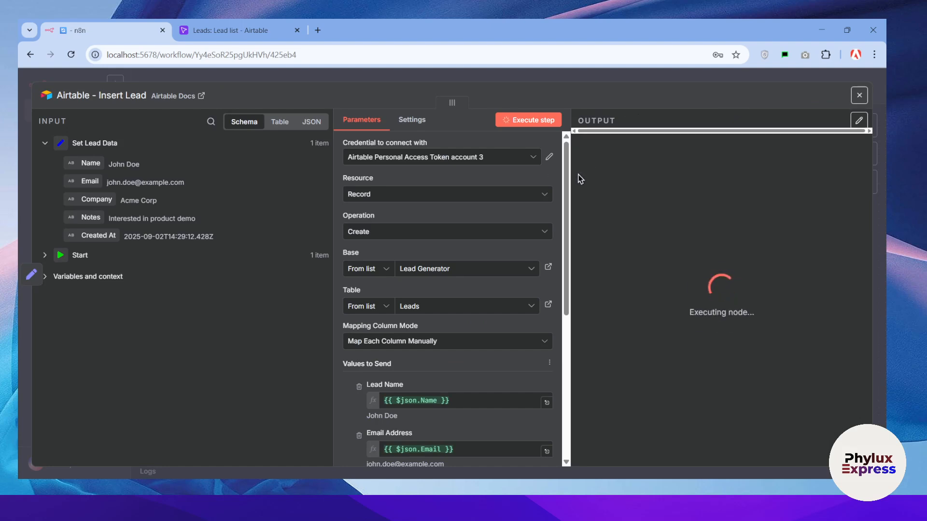
click(227, 30)
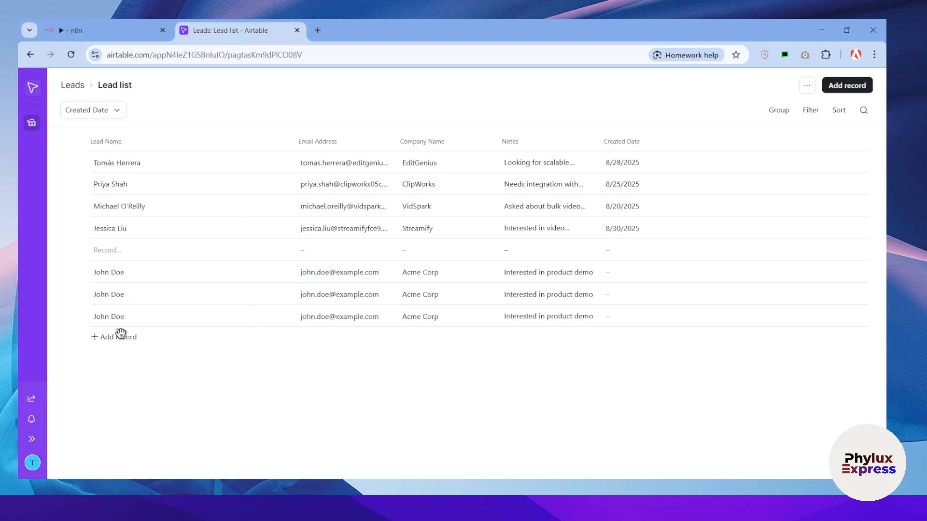
click(113, 34)
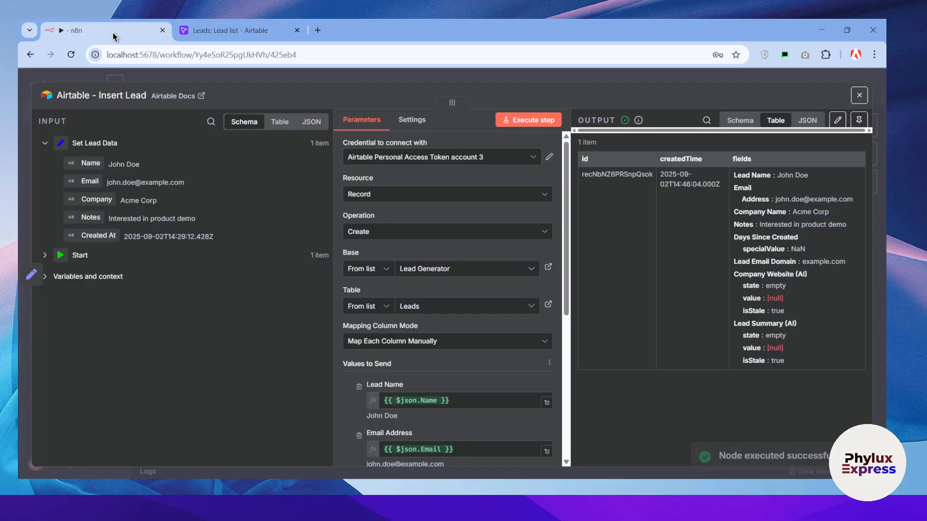
click(859, 93)
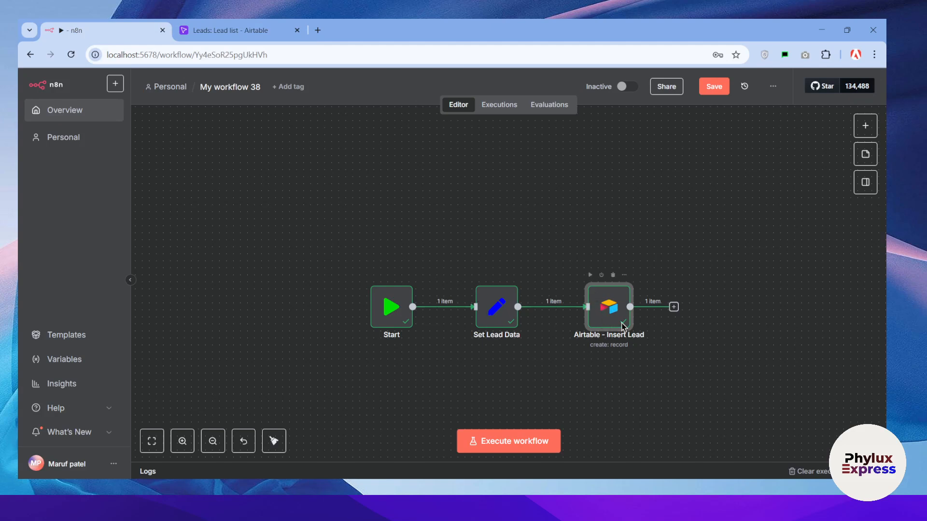
Find Airtable among the nodes and add its Create a record action to the workflow.
click(871, 128)
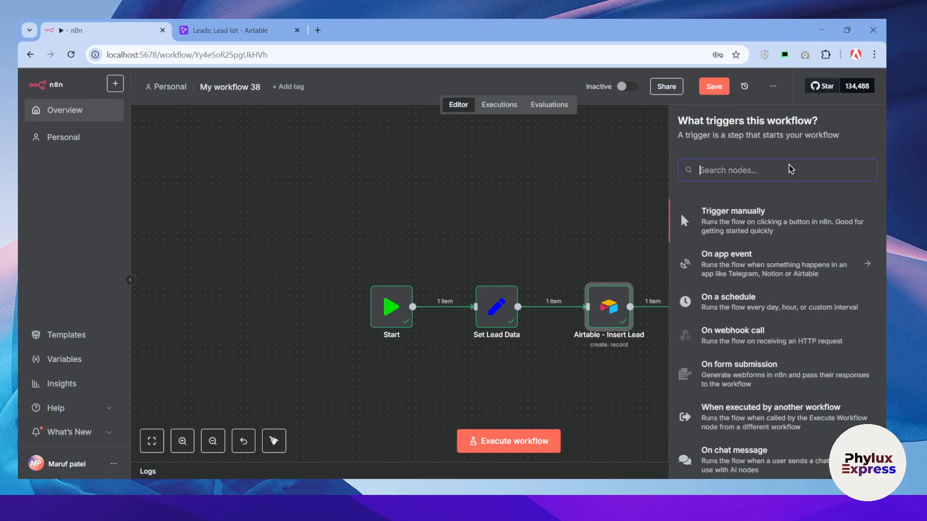
text(airtab)
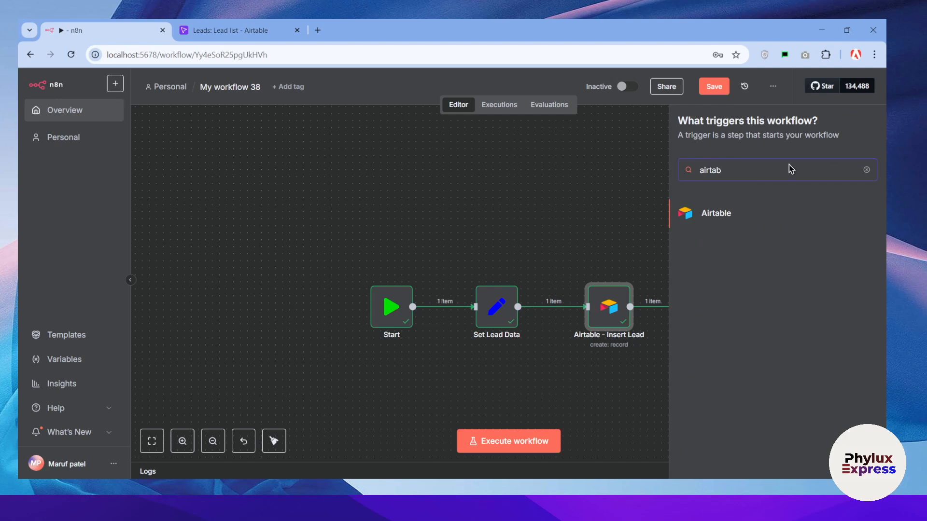
click(747, 219)
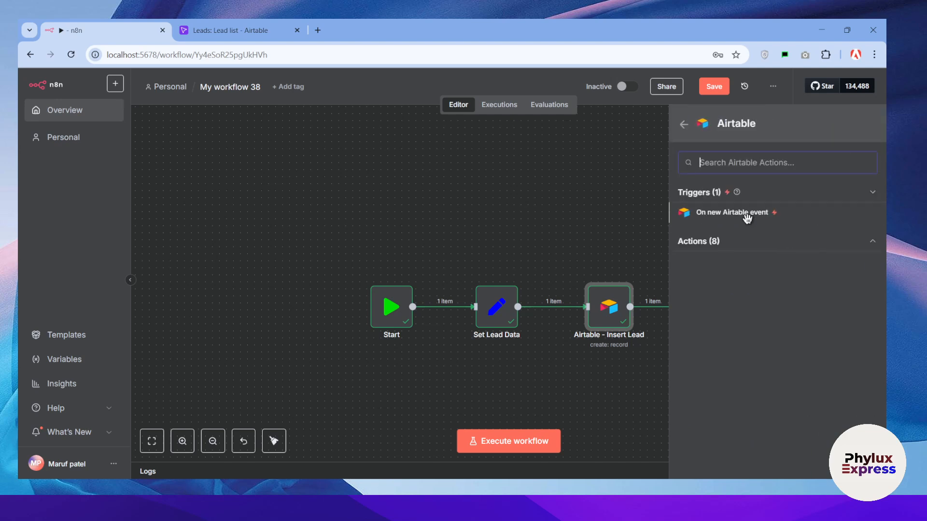
click(726, 240)
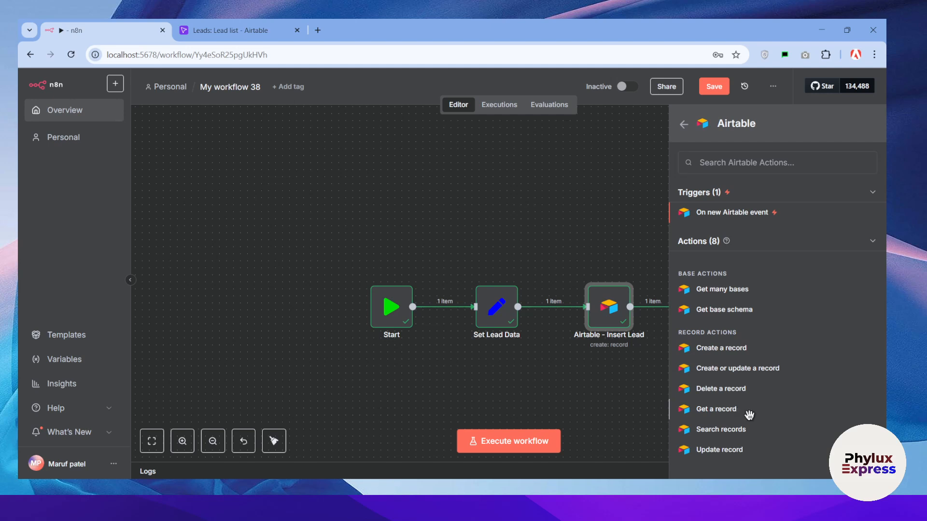
click(721, 349)
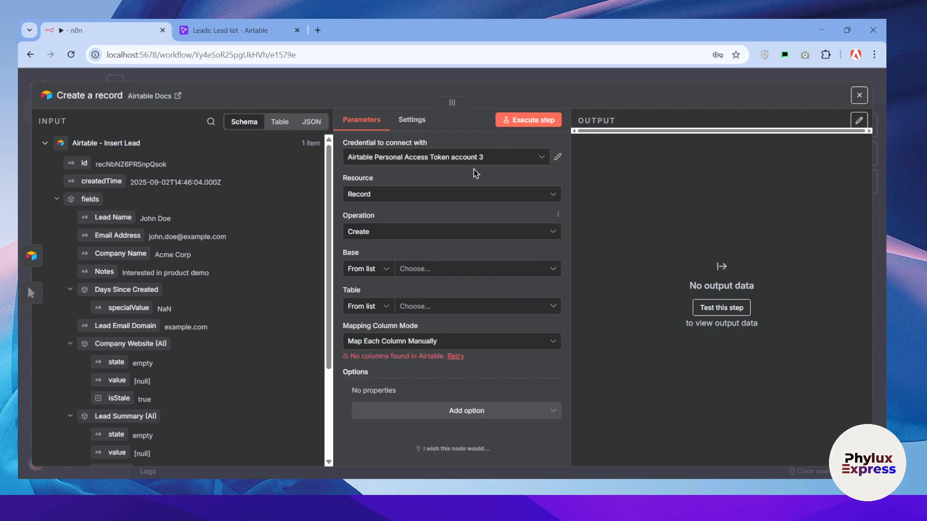
Start a new Airtable credential for the Create a record node.
click(483, 159)
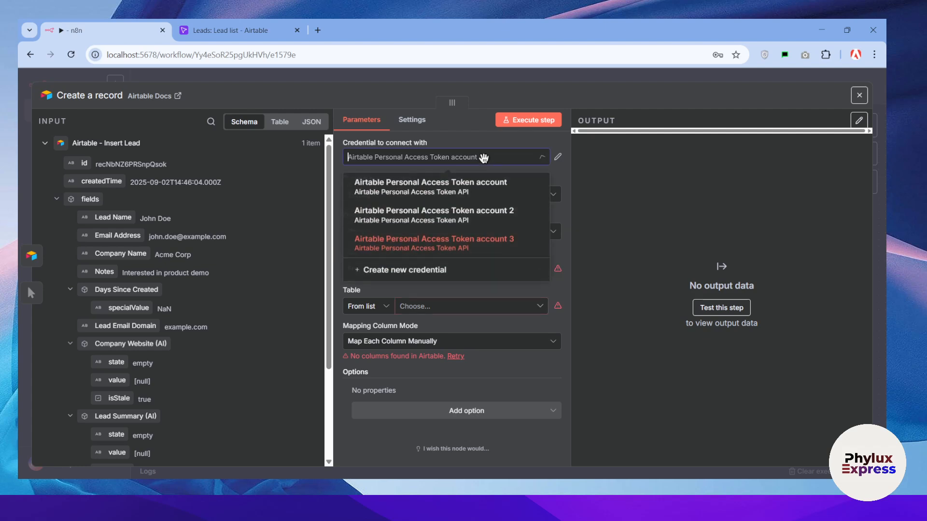
double_click(346, 147)
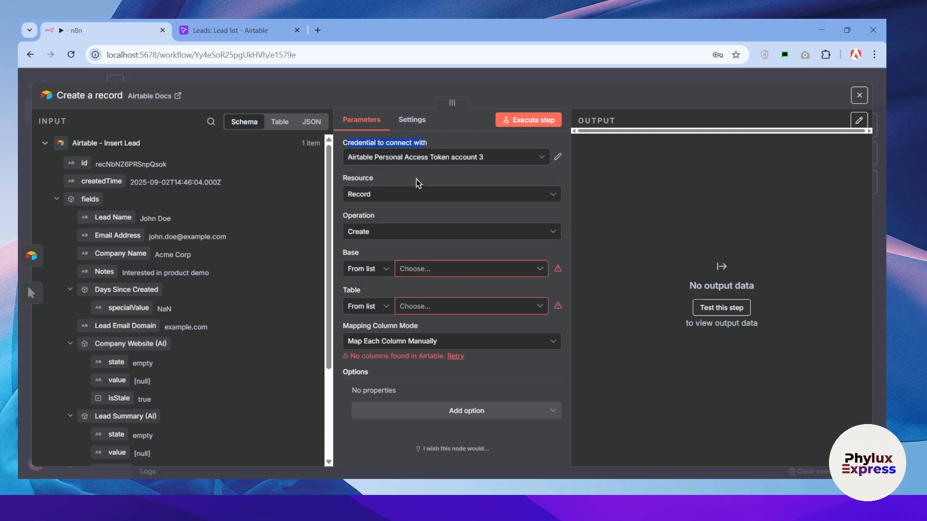
click(422, 160)
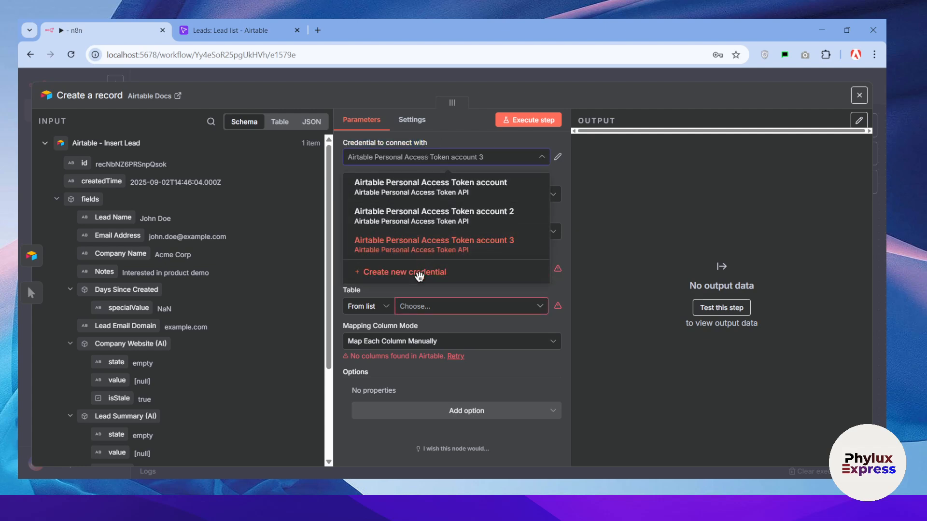
click(418, 273)
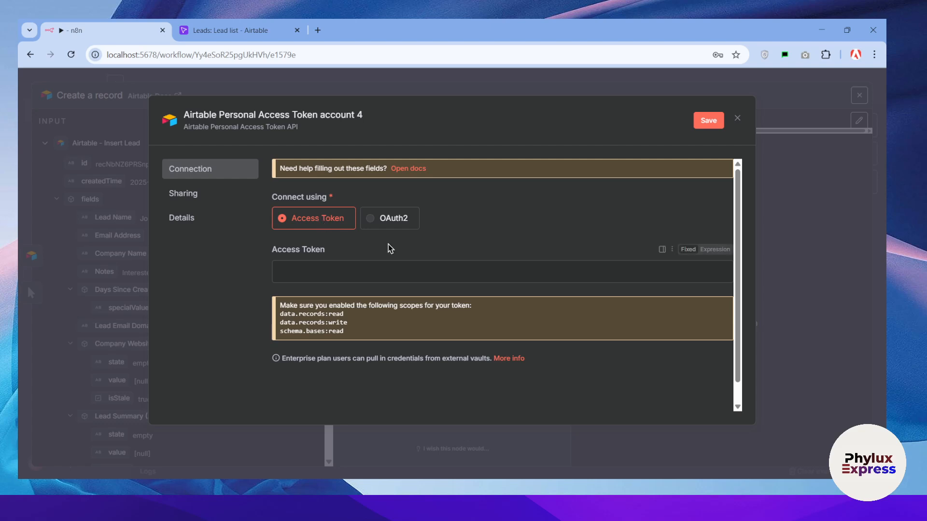
Examine the fields required for an OAuth2 connection, and return the credential's connection method to Access Token.
click(400, 216)
scroll(398, 314, down, 2)
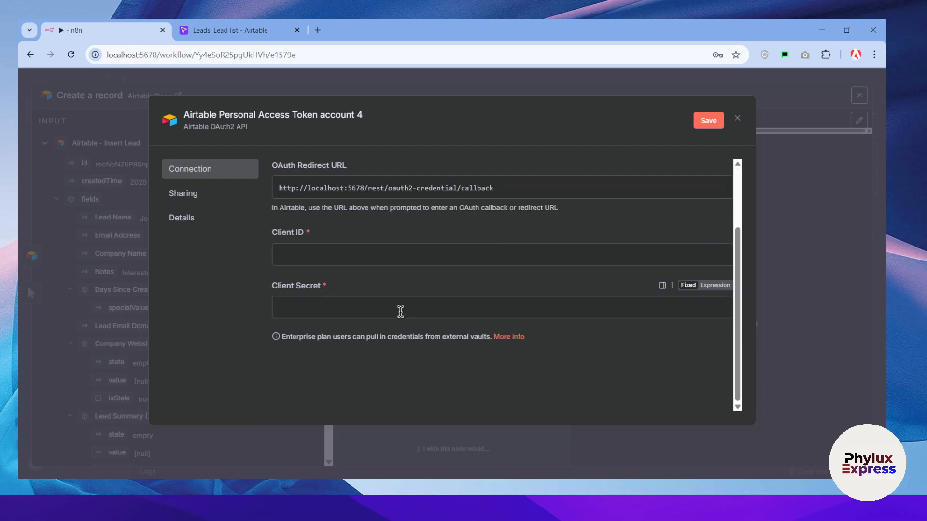
scroll(414, 305, up, 3)
scroll(417, 310, down, 2)
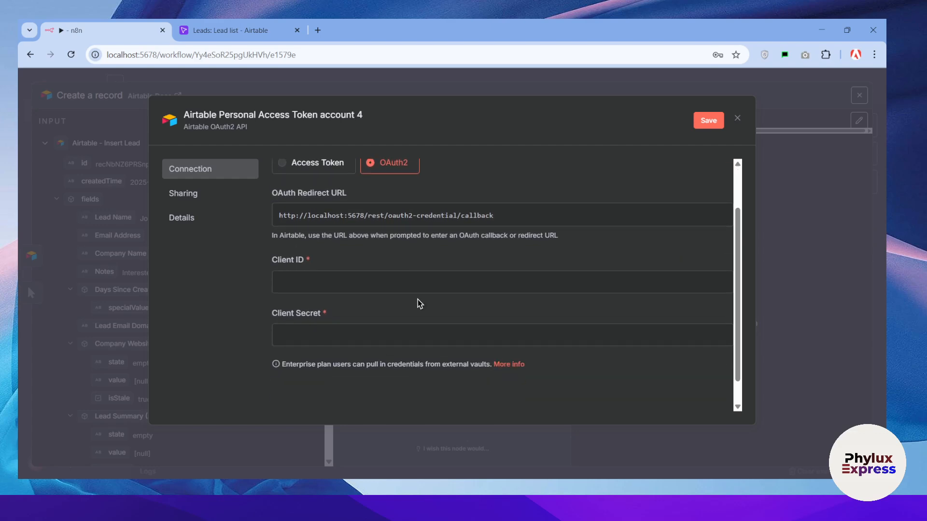
scroll(418, 304, up, 2)
click(317, 218)
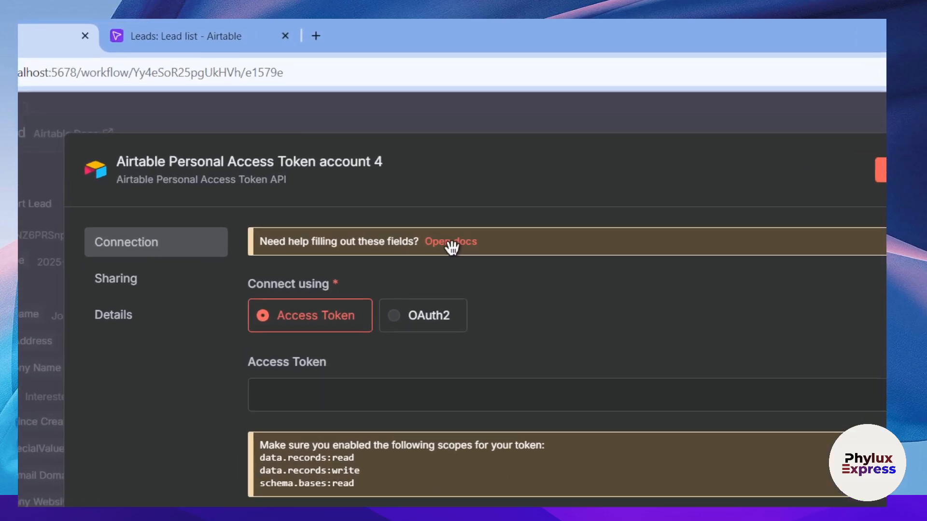
Open the n8n Airtable credentials documentation, accept all cookies, and follow its link to Airtable's Personal access tokens page.
click(451, 243)
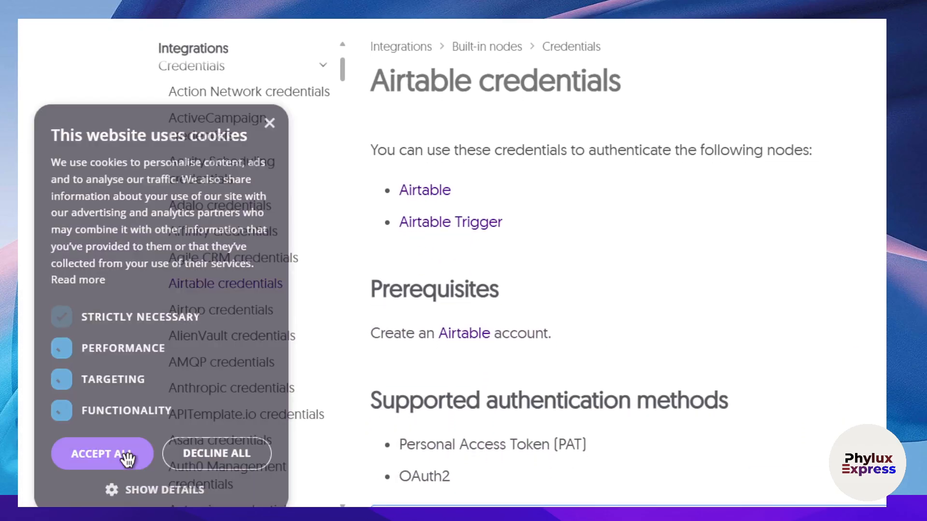
click(128, 454)
scroll(506, 263, down, 4)
scroll(505, 263, down, 5)
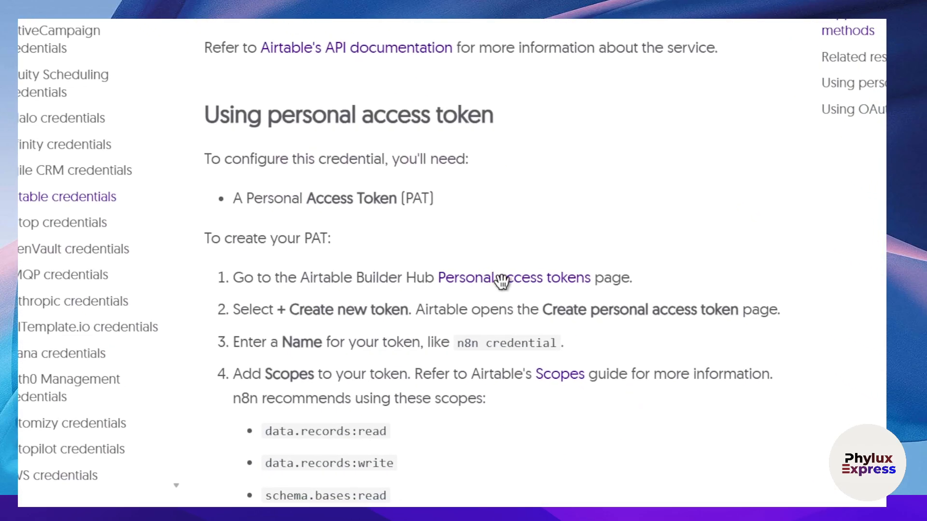
click(502, 280)
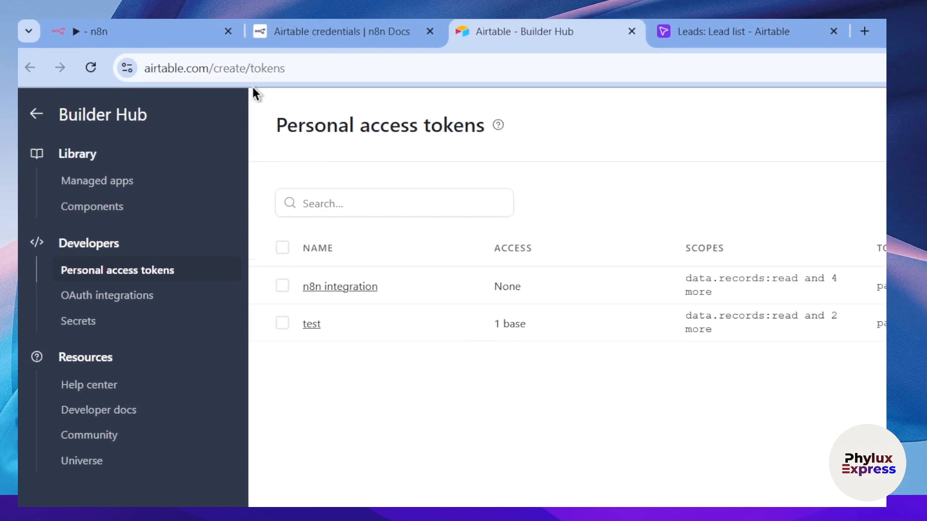
Check the address of the Personal access tokens page and the documentation's instructions for creating a token.
drag(306, 61, 127, 62)
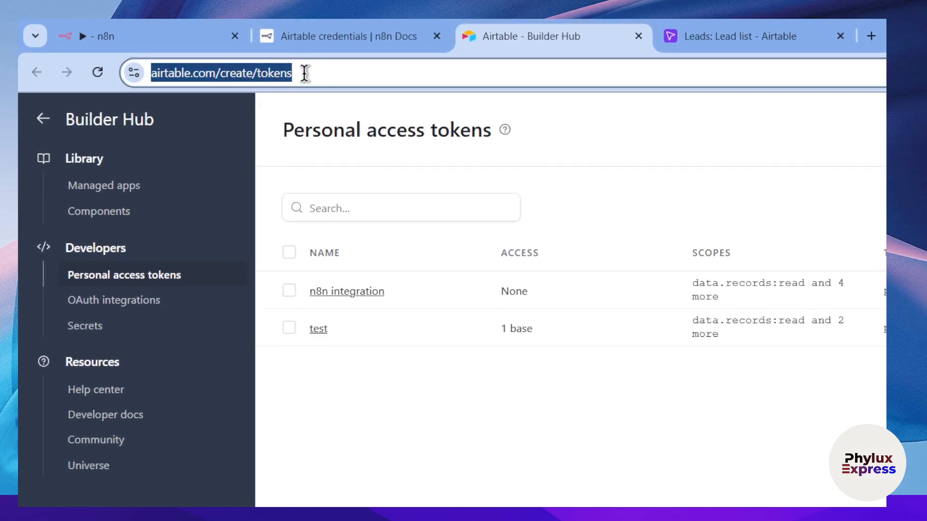
click(328, 24)
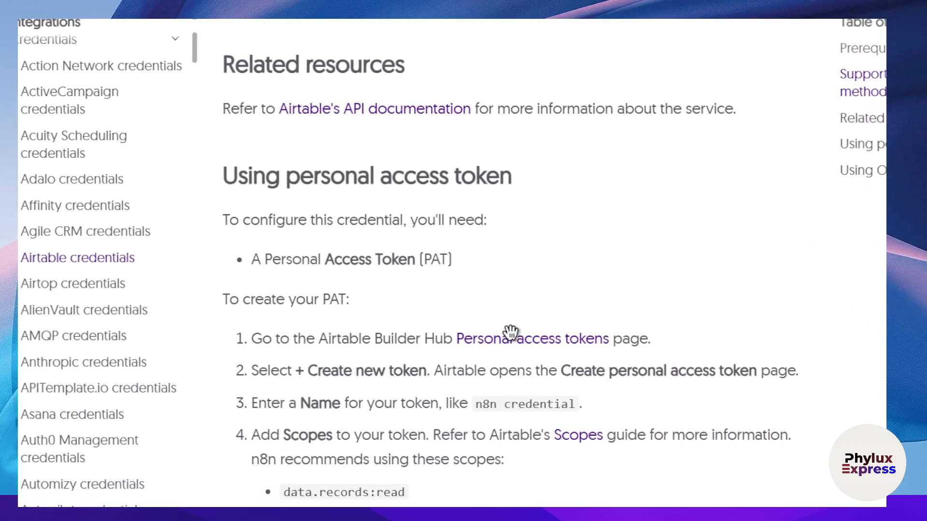
click(455, 22)
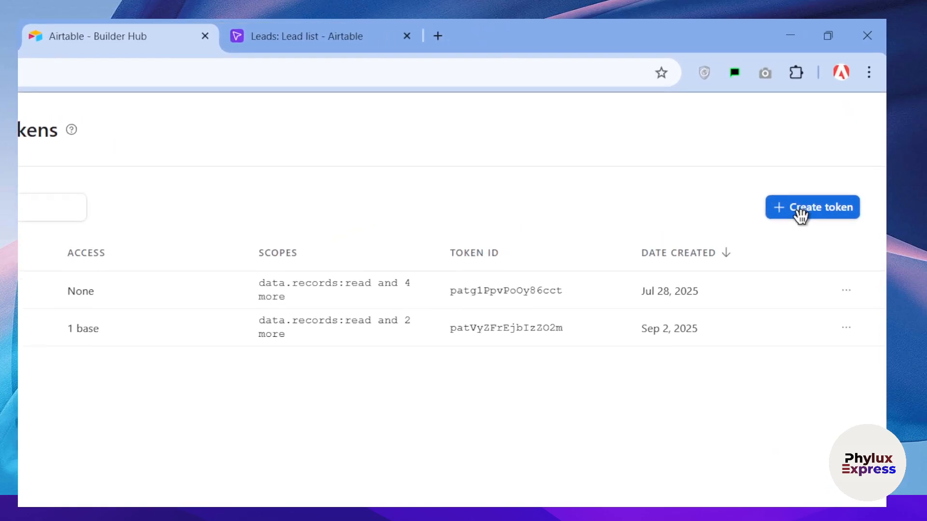
Start creating a personal access token in Airtable's Builder Hub and name it TEST2.
click(800, 212)
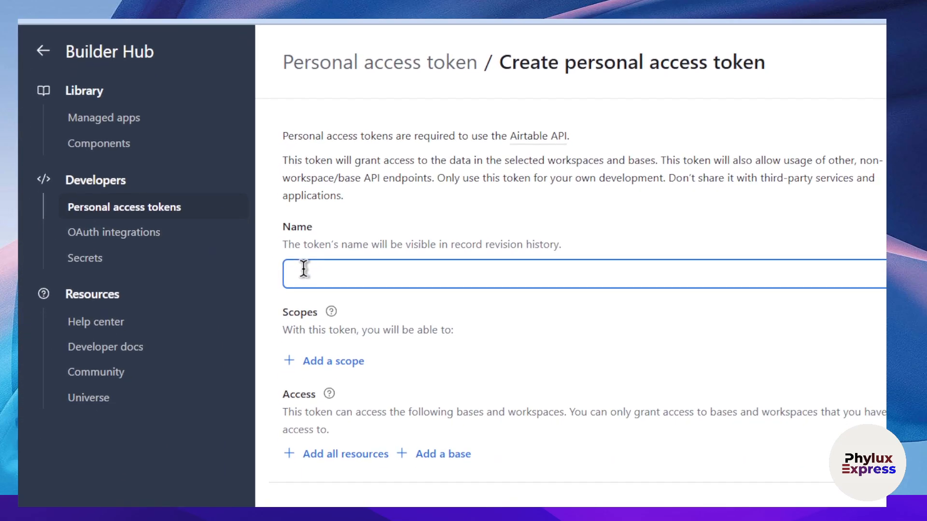
text(Te)
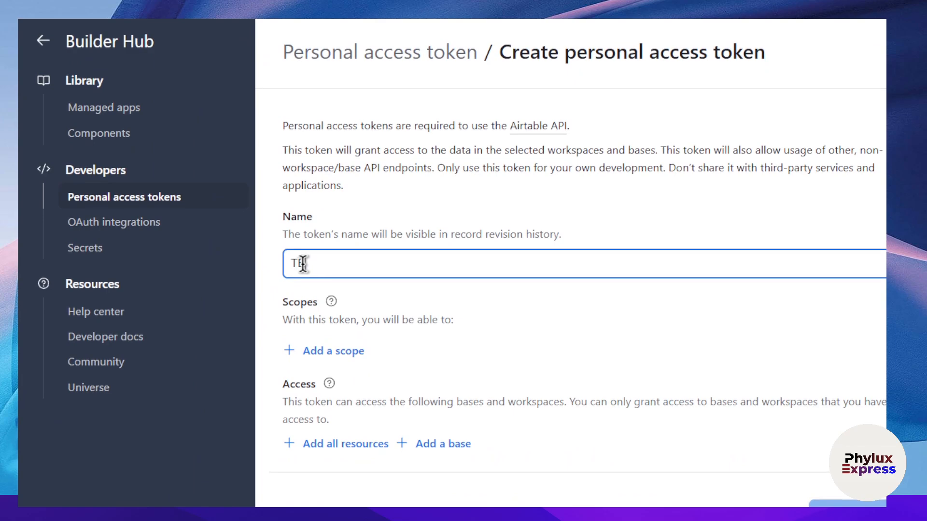
text(s)
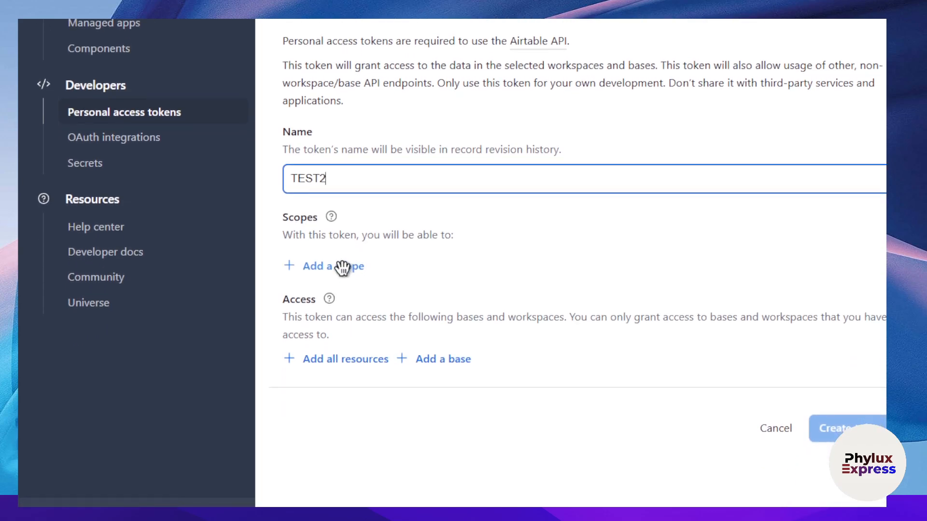
Add the data.records:read scope to the token, copying its name from the required scopes listed in the n8n credential.
click(338, 260)
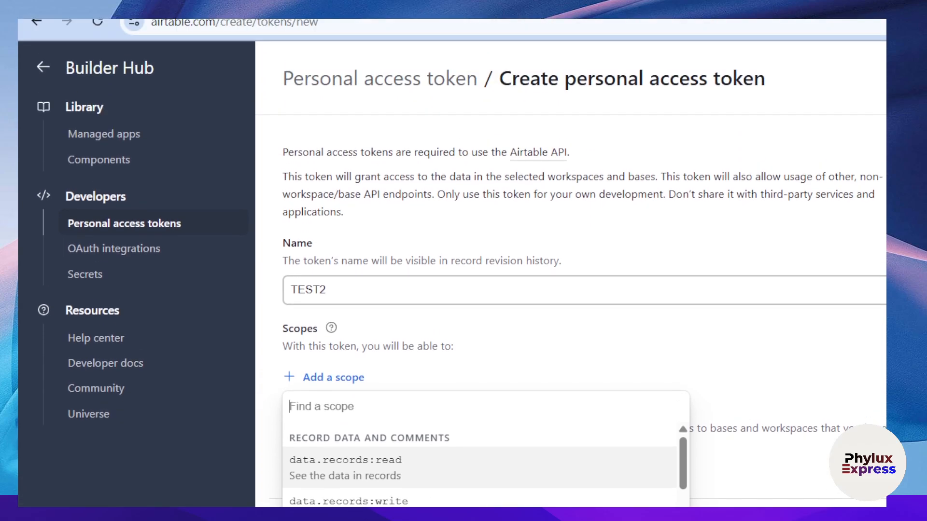
click(173, 28)
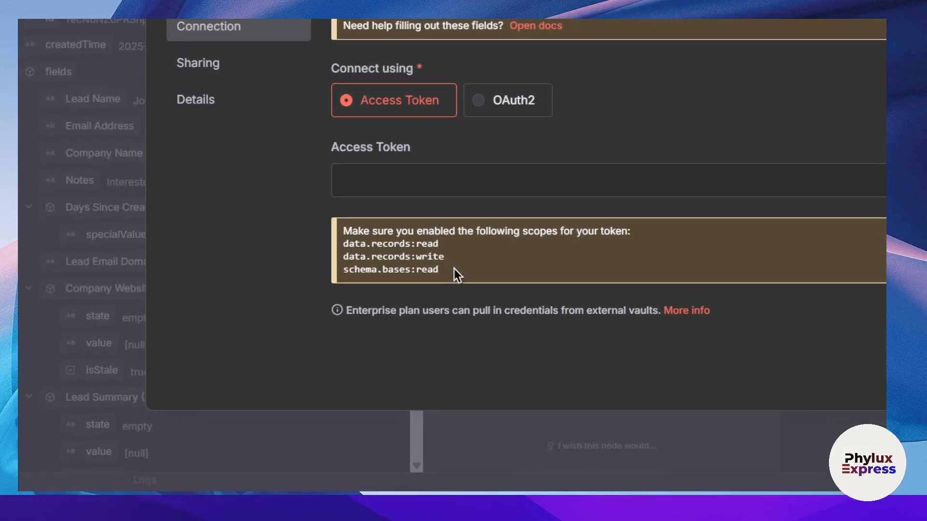
drag(438, 240, 343, 240)
key(ctrl+c)
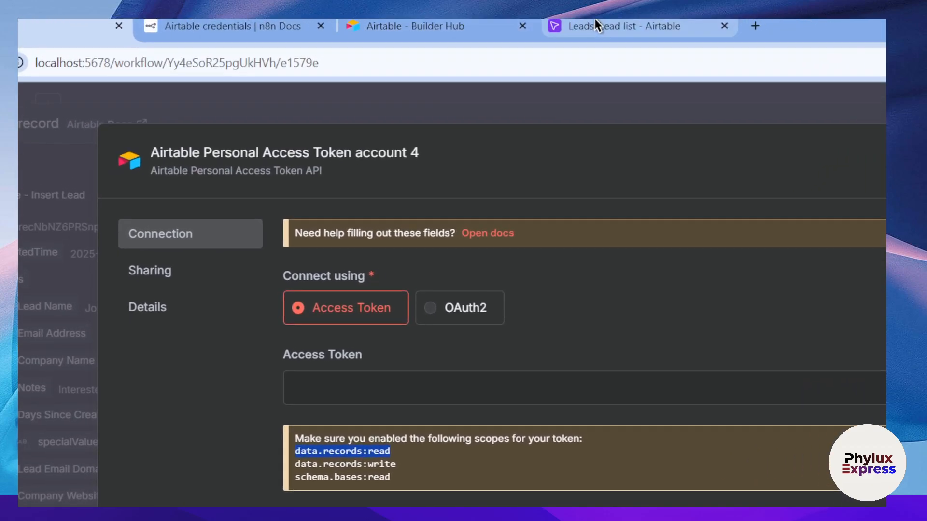
click(446, 31)
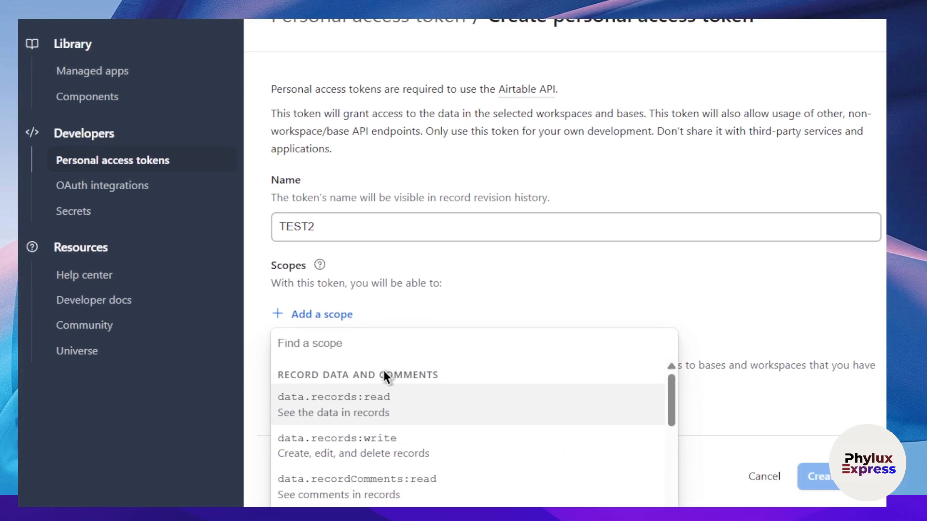
click(378, 343)
key(ctrl+v)
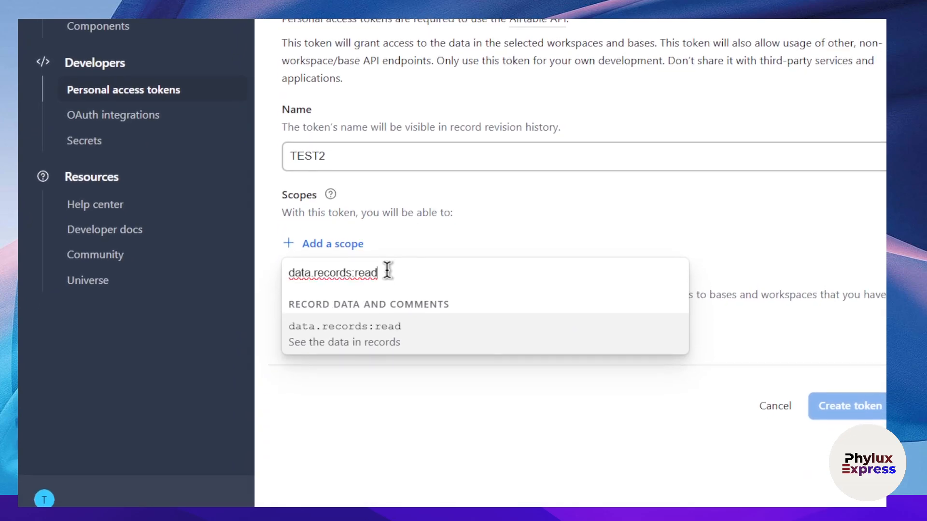
click(365, 312)
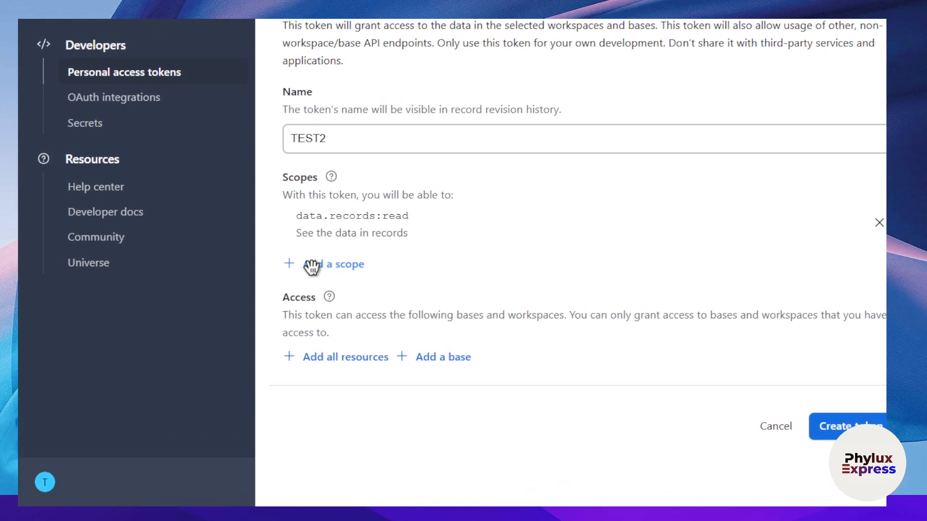
Copy the data.records:write scope name from the n8n credential and add that scope to the Airtable token.
click(311, 266)
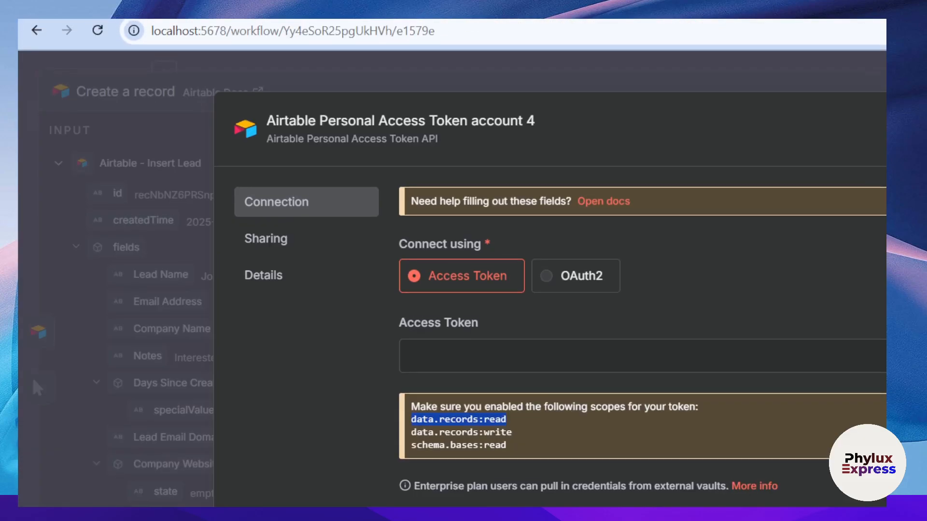
drag(525, 436, 402, 441)
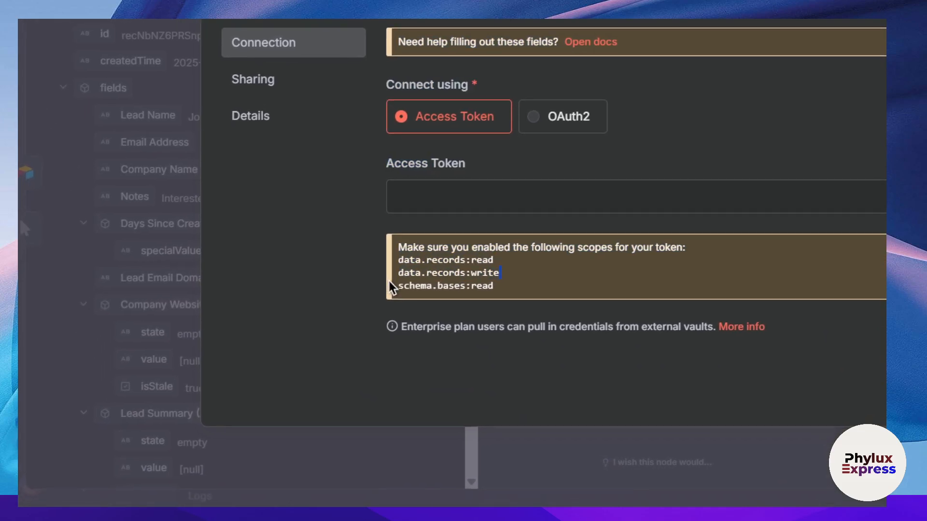
drag(389, 281, 398, 271)
key(ctrl+c)
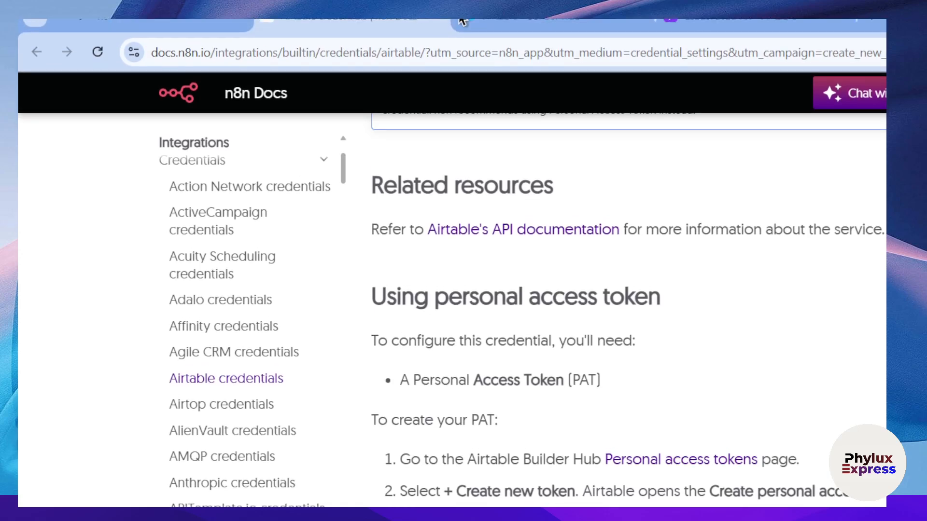
click(462, 27)
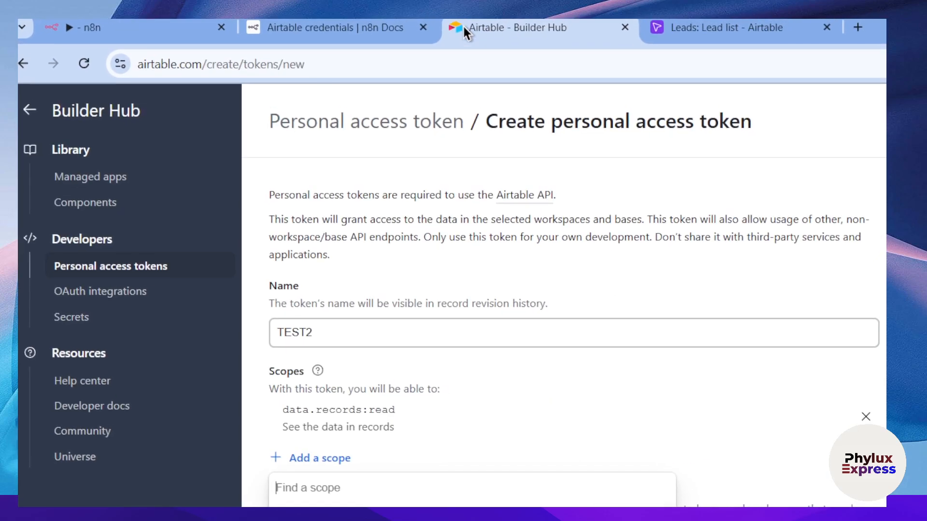
key(ctrl+v)
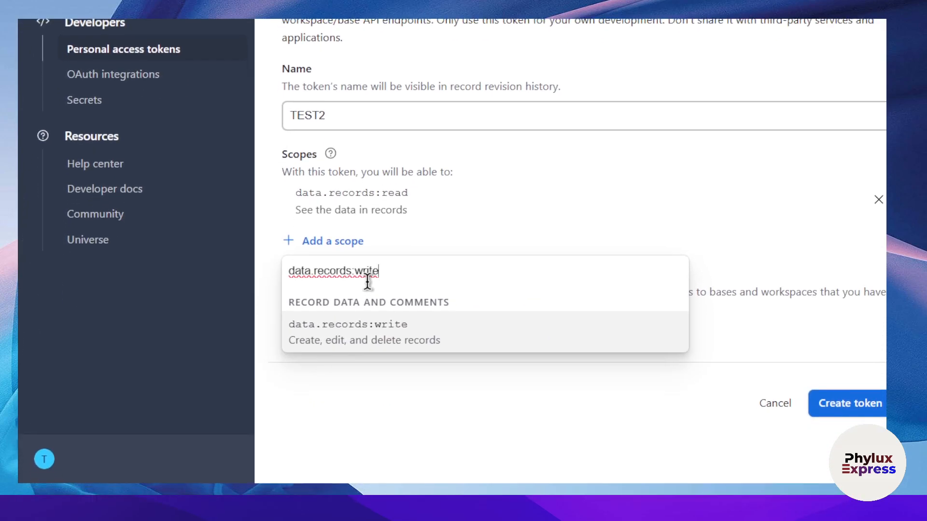
click(414, 303)
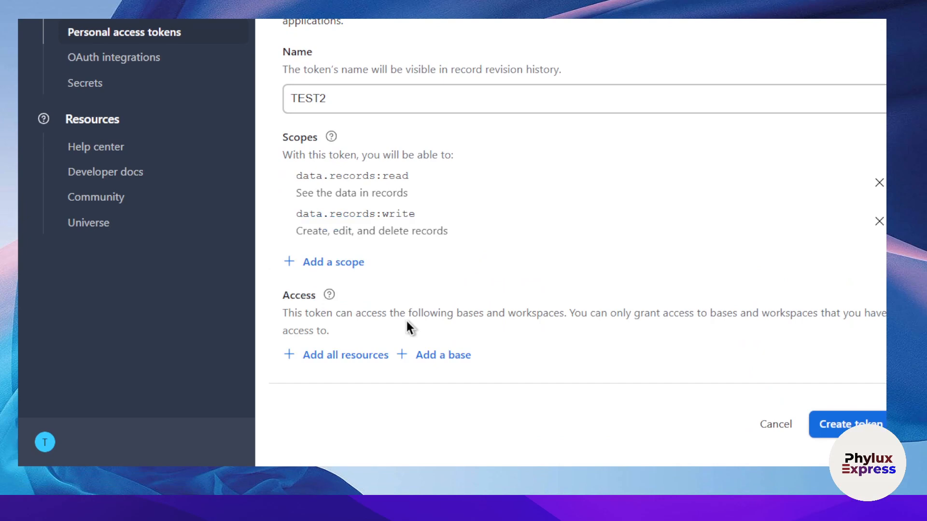
Add the schema.bases:read scope to the token, taking its name from the n8n credential's list of required scopes.
click(321, 263)
scroll(320, 263, up, 2)
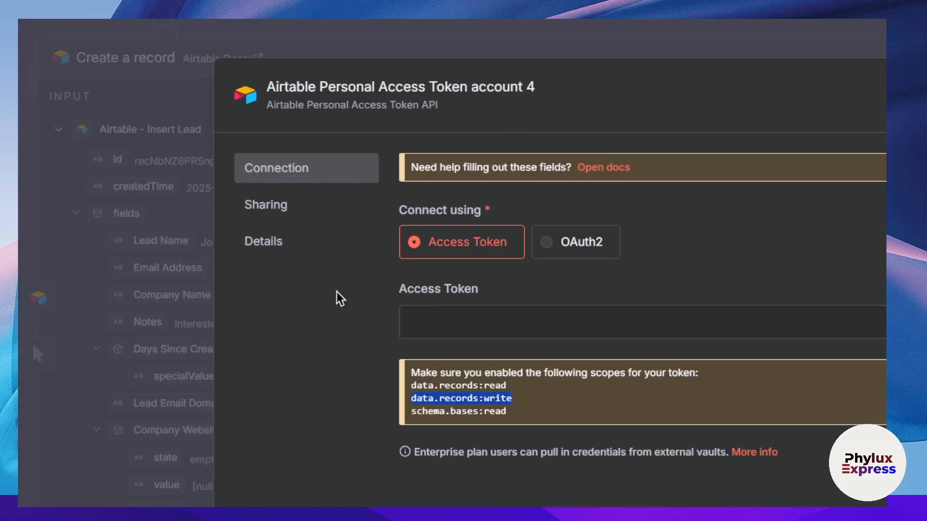
drag(492, 332, 394, 279)
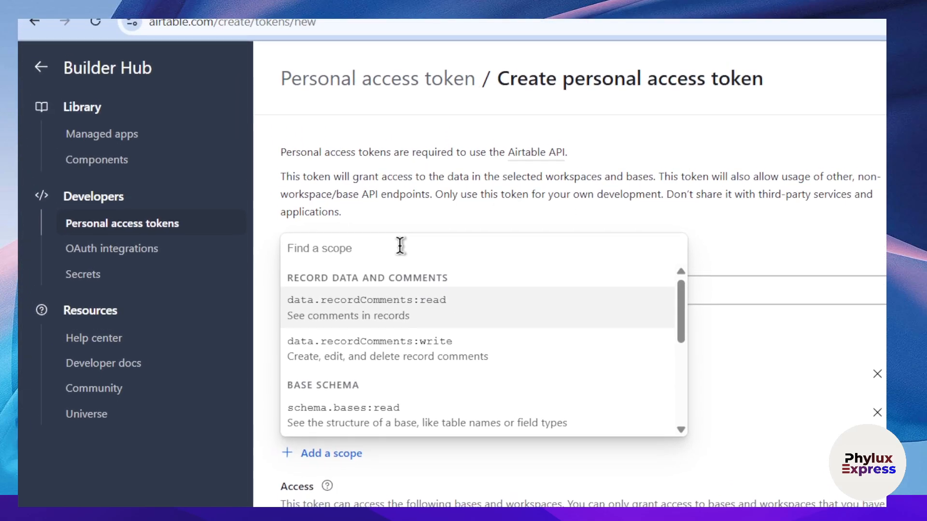
text(schema.bases:read)
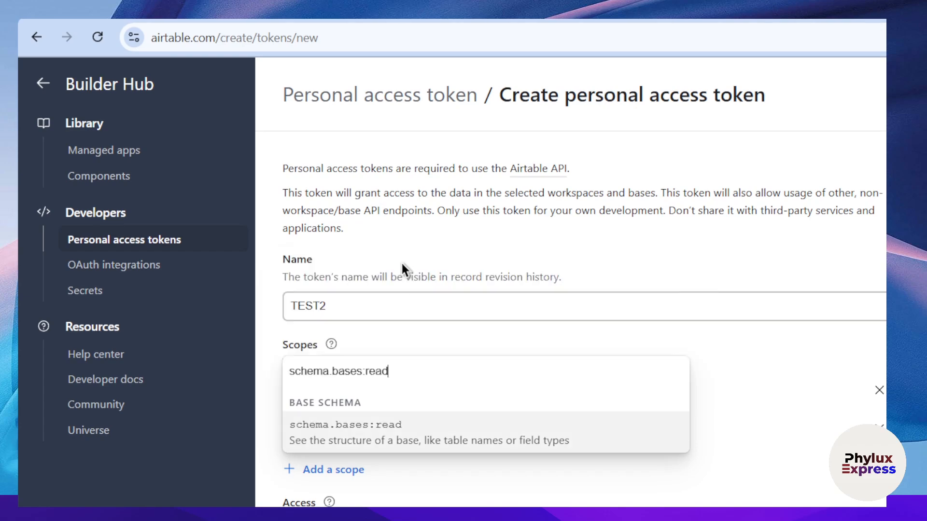
click(385, 305)
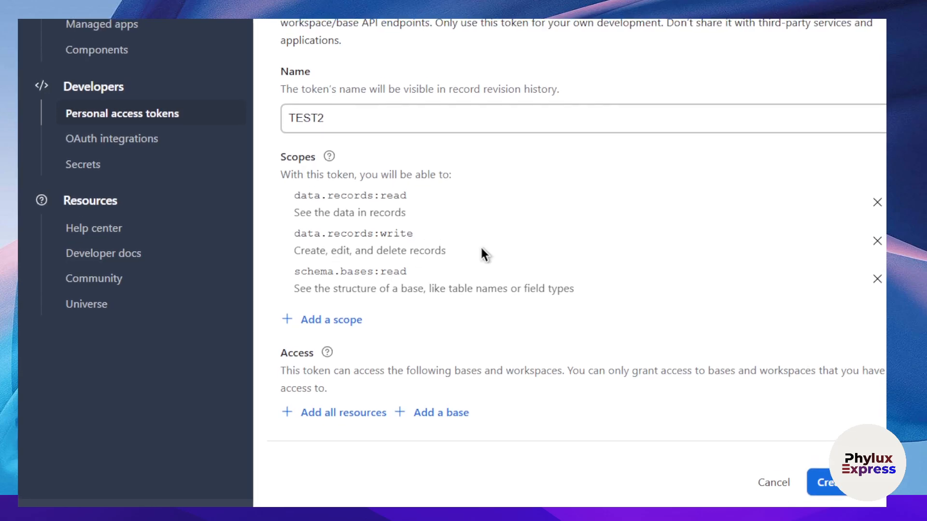
click(356, 319)
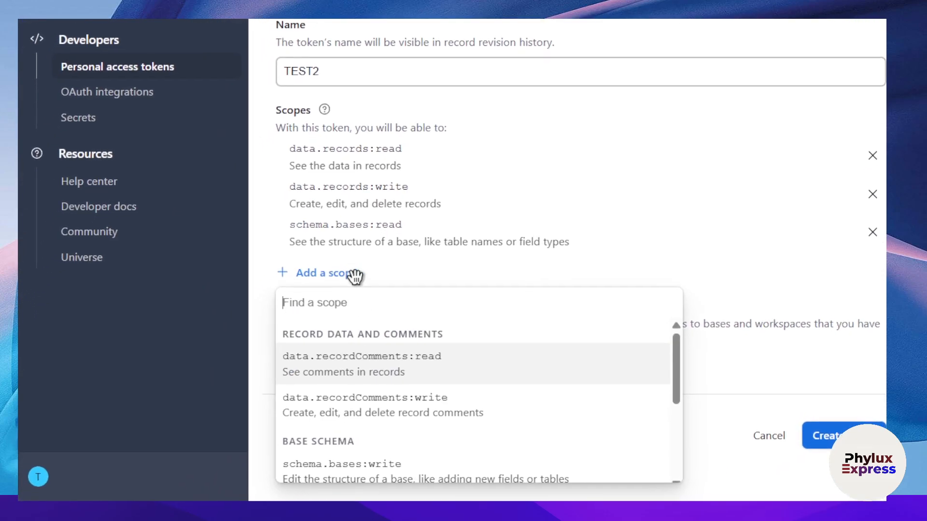
scroll(401, 396, down, 5)
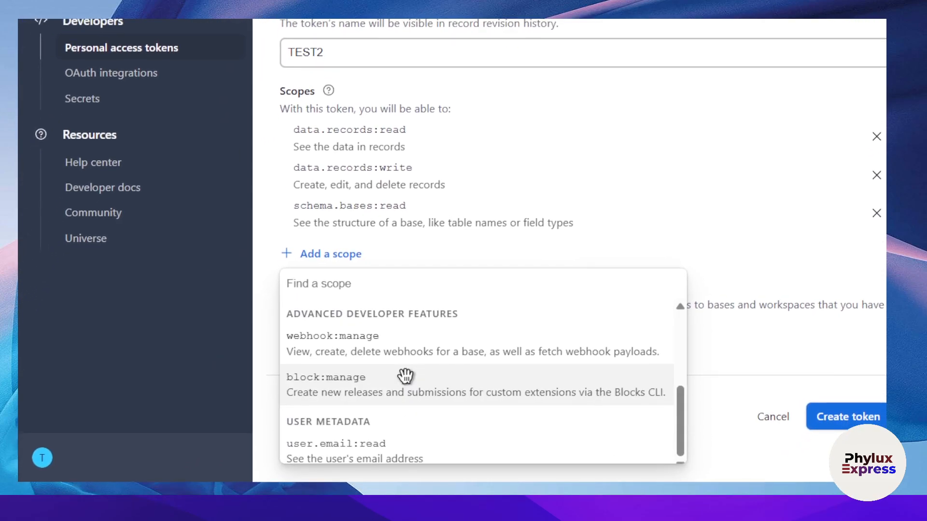
click(834, 252)
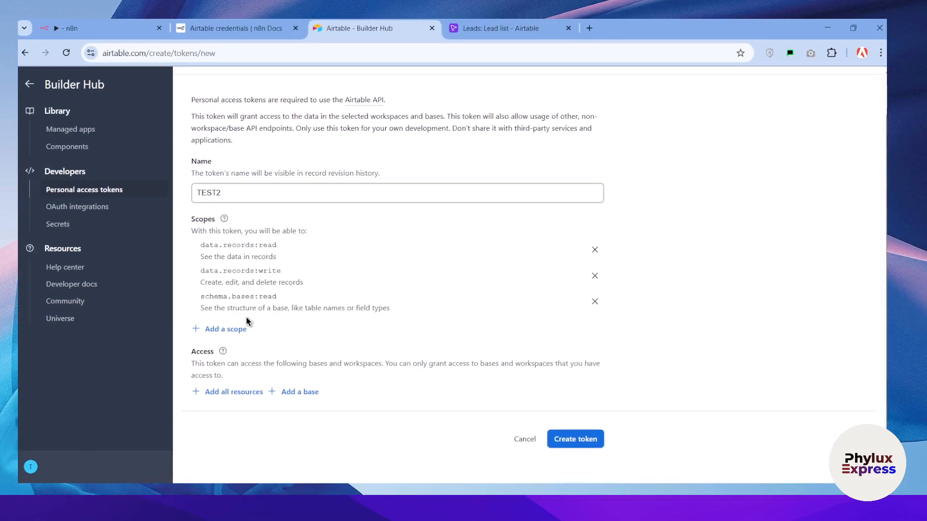
Grant the token access to the Lead Generator base and create the token.
click(312, 391)
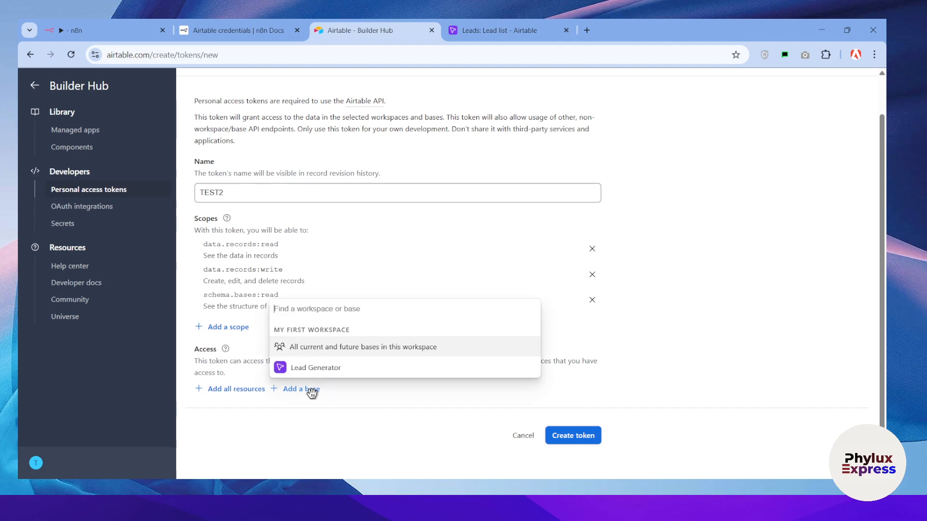
click(337, 371)
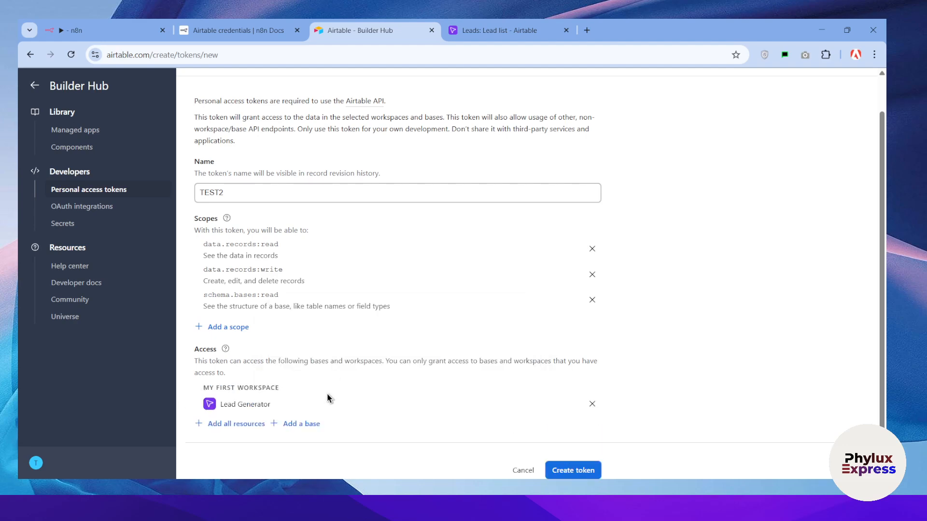
scroll(327, 397, down, 1)
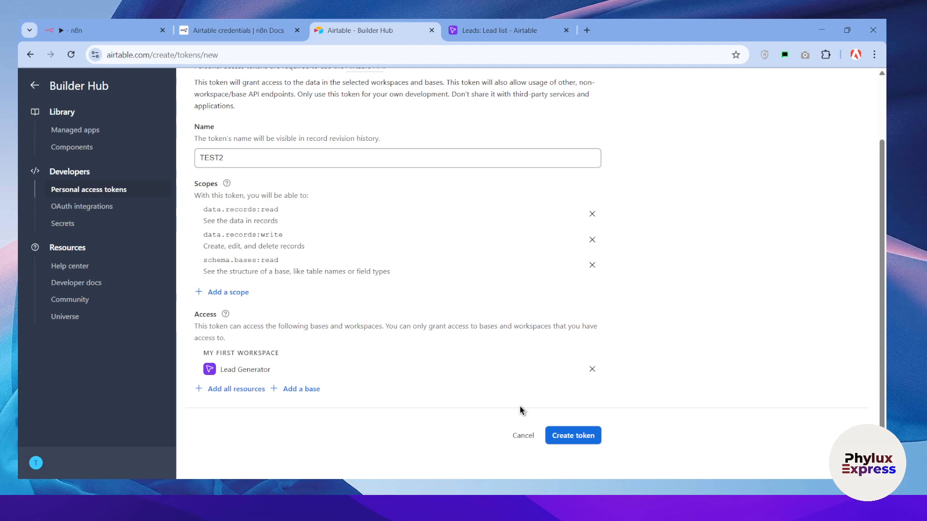
click(584, 440)
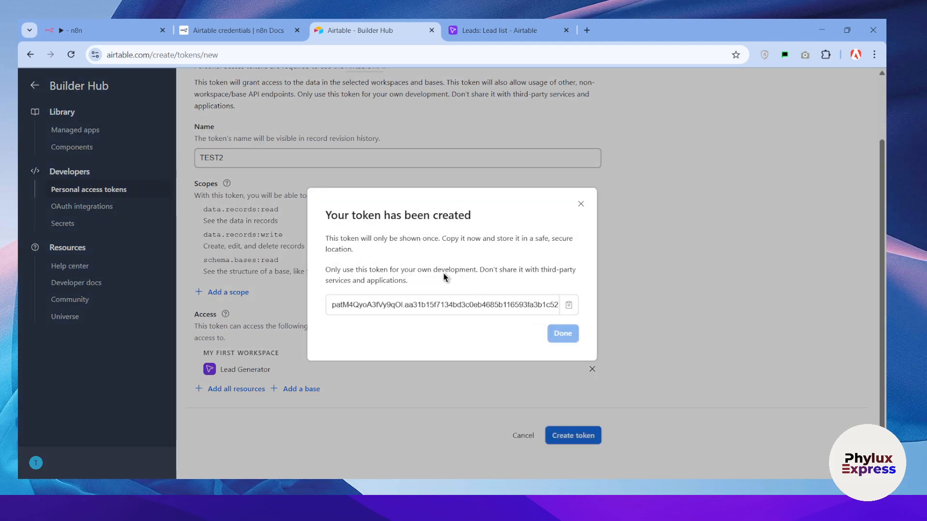
Copy the new personal access token into the n8n credential's Access Token field, then save and close the credential.
click(572, 305)
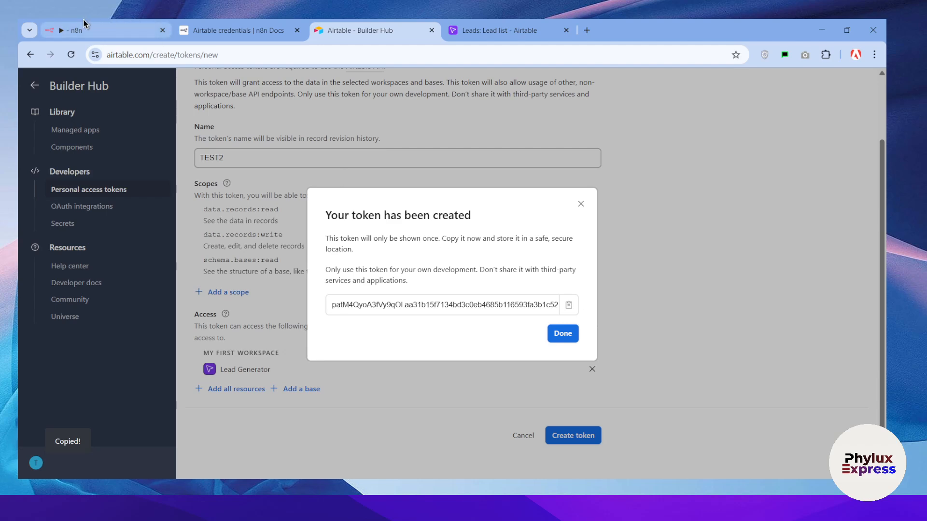
click(96, 29)
click(318, 263)
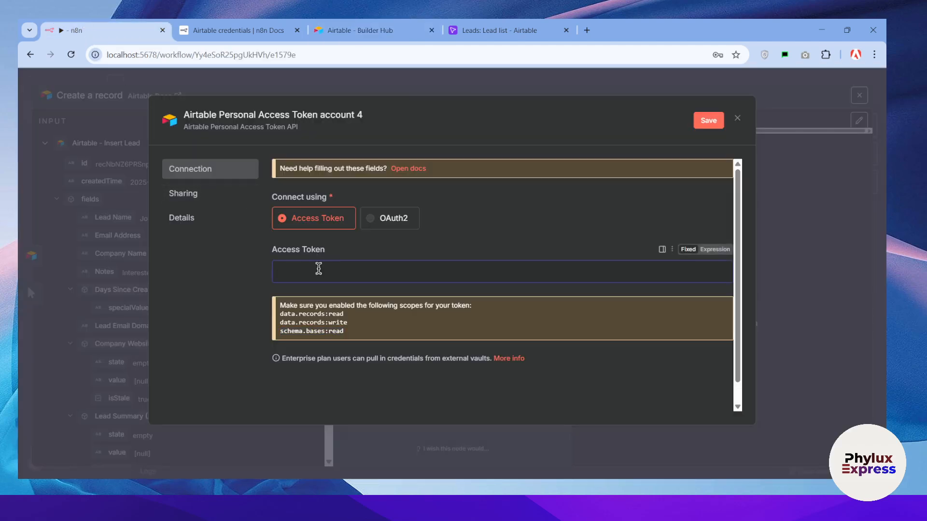
key(ctrl+v)
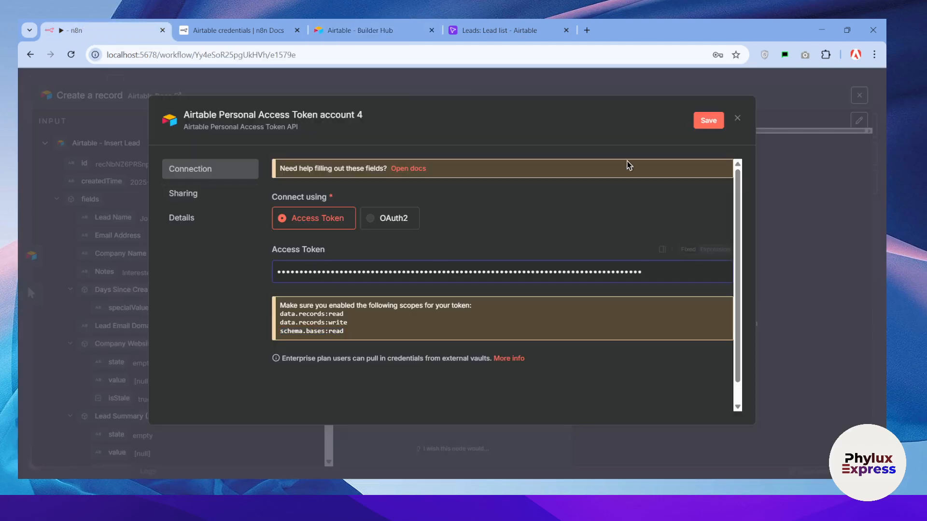
click(707, 121)
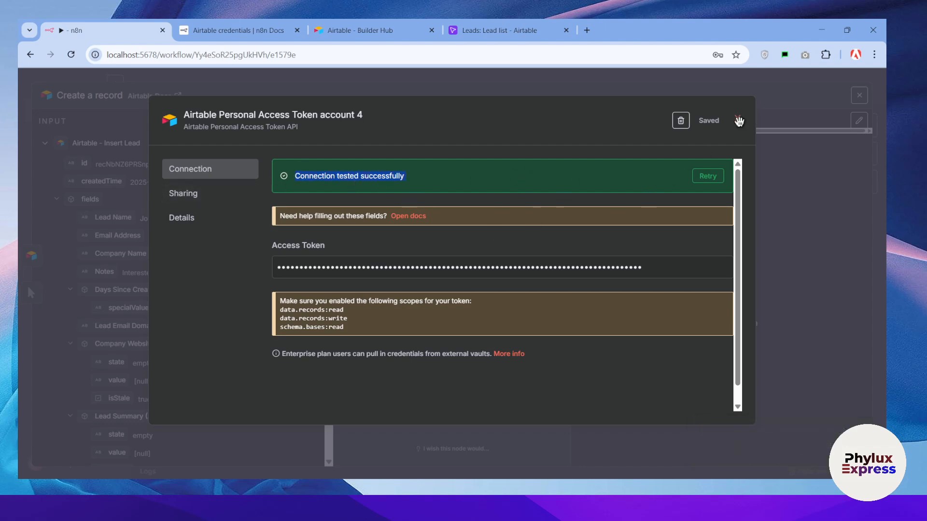
click(738, 120)
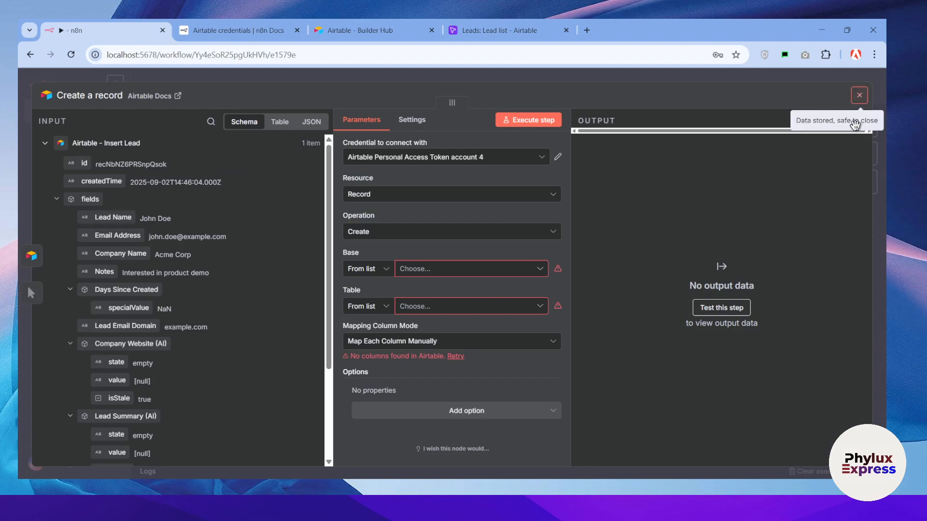
Leave the Create a record settings and delete that node and the manual trigger node from the workflow.
click(859, 97)
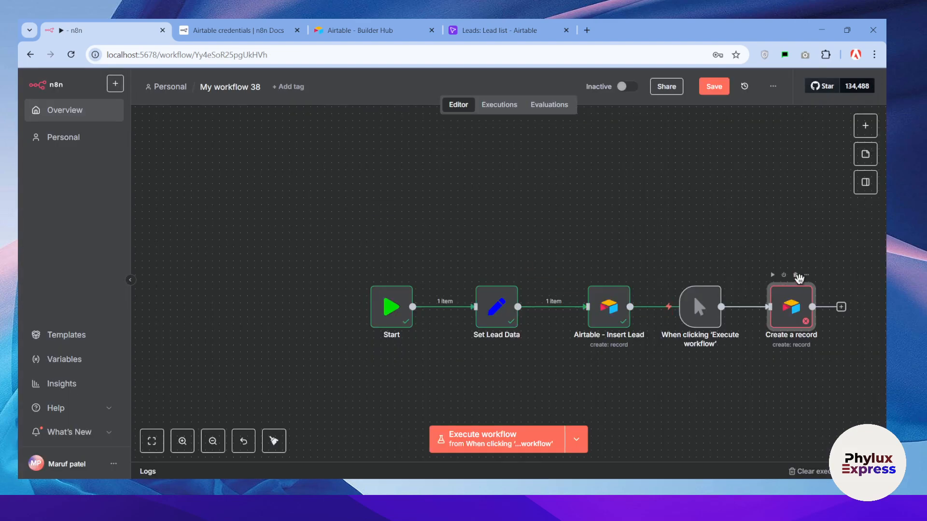
click(796, 274)
click(704, 275)
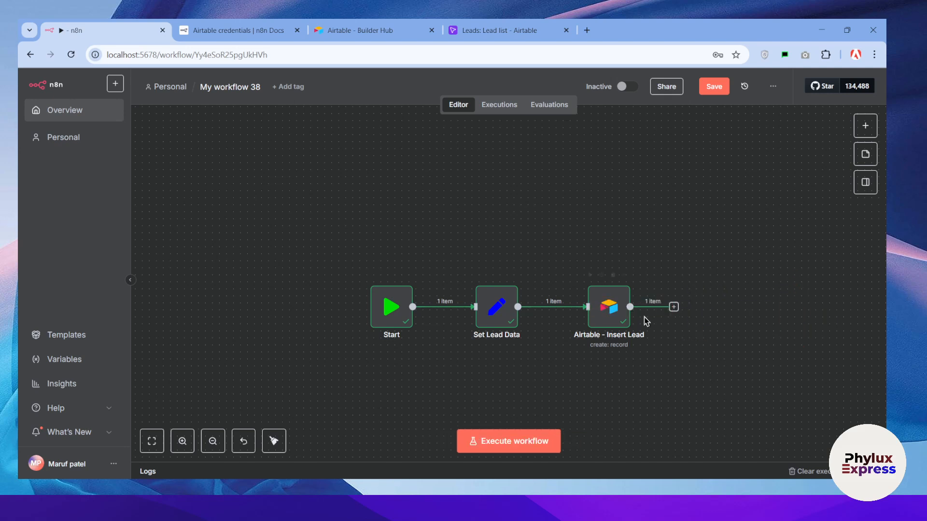
Move the Airtable - Insert Lead node slightly up and to the right, and review its parameters and output data.
mouse_move(621, 324)
mouse_move(621, 319)
mouse_down()
mouse_move(618, 337)
mouse_move(636, 312)
mouse_up()
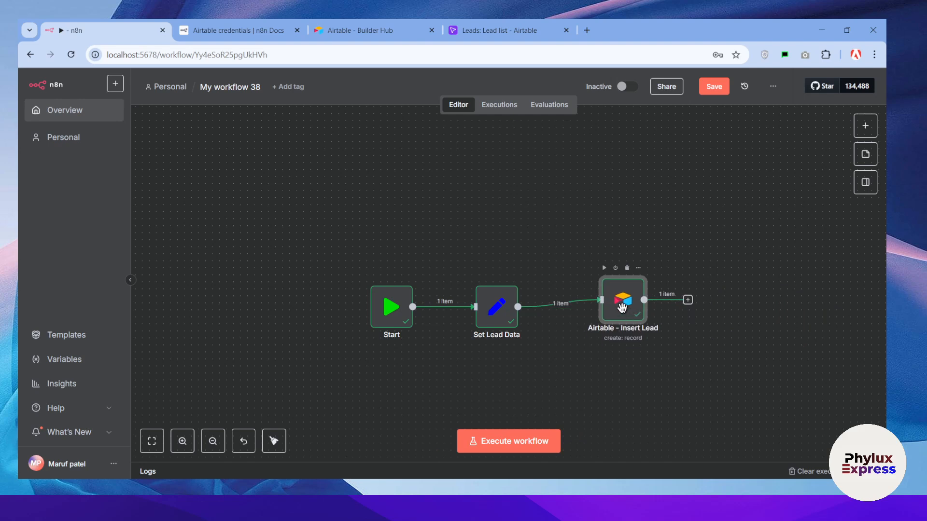
double_click(621, 308)
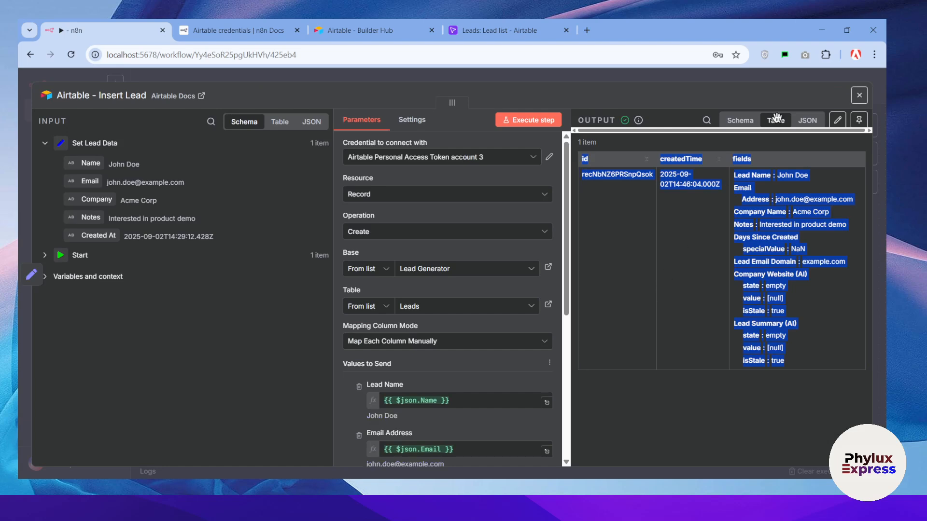
click(859, 97)
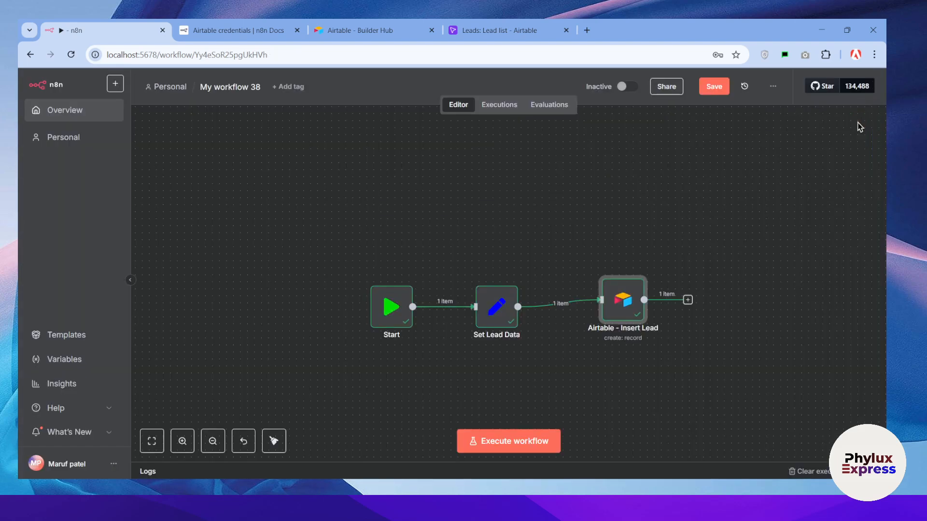
Add an Airtable node with the Create a record action to the workflow.
click(862, 125)
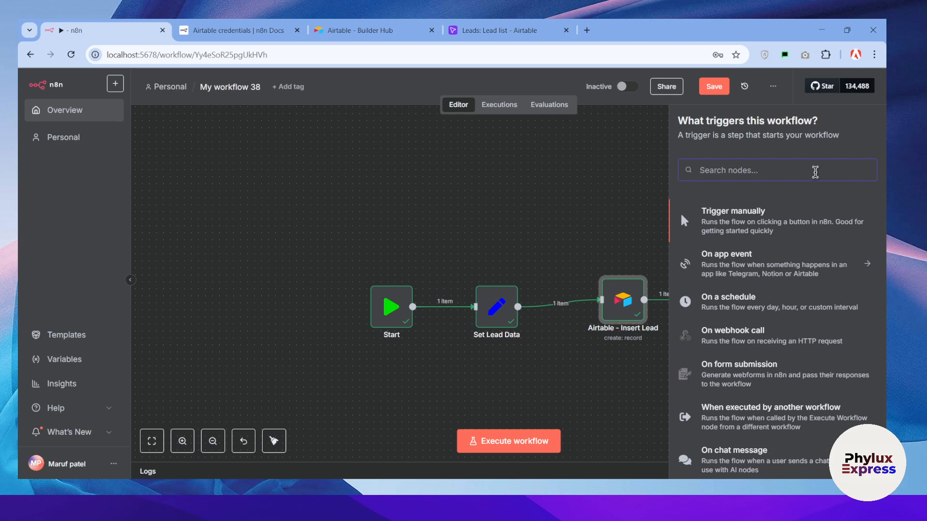
text(airtab)
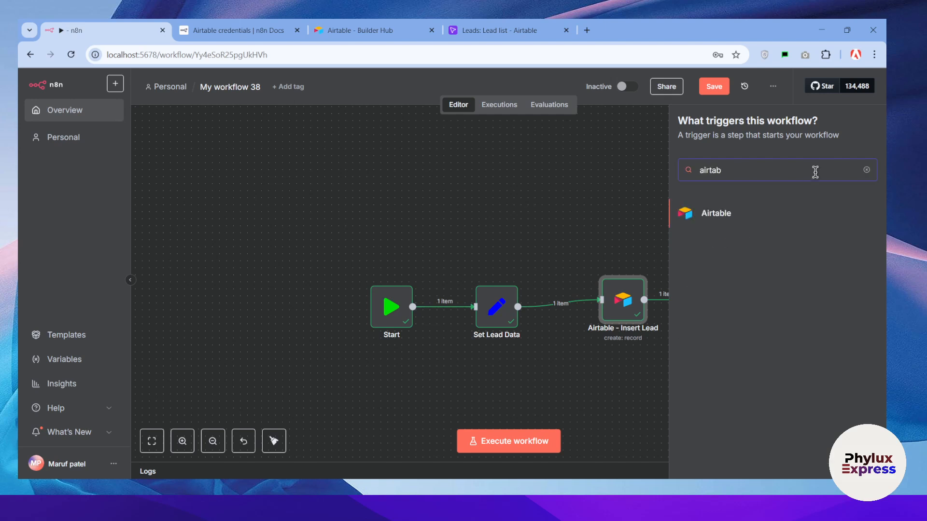
click(738, 212)
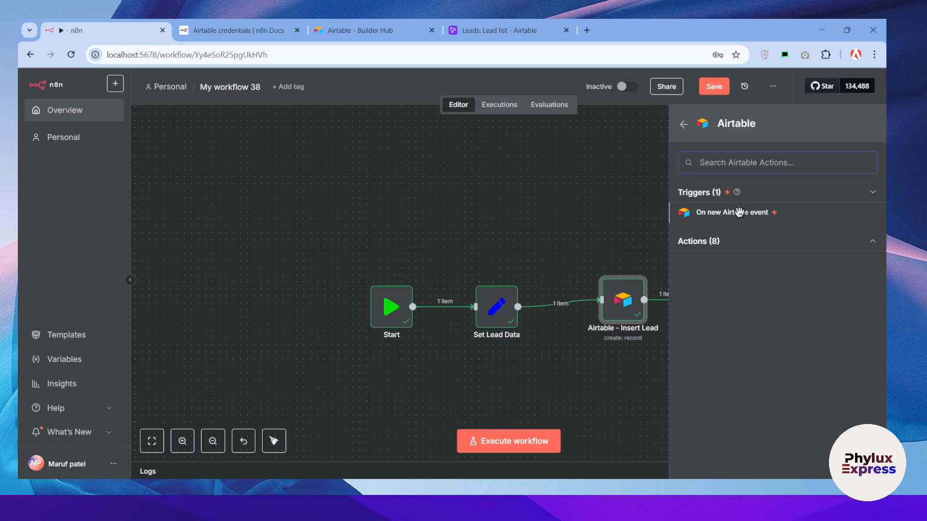
click(753, 245)
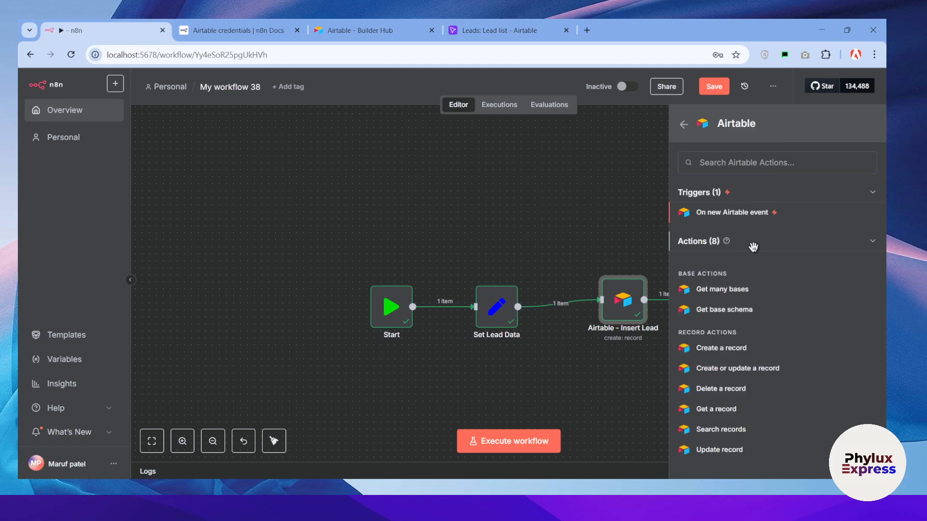
click(725, 351)
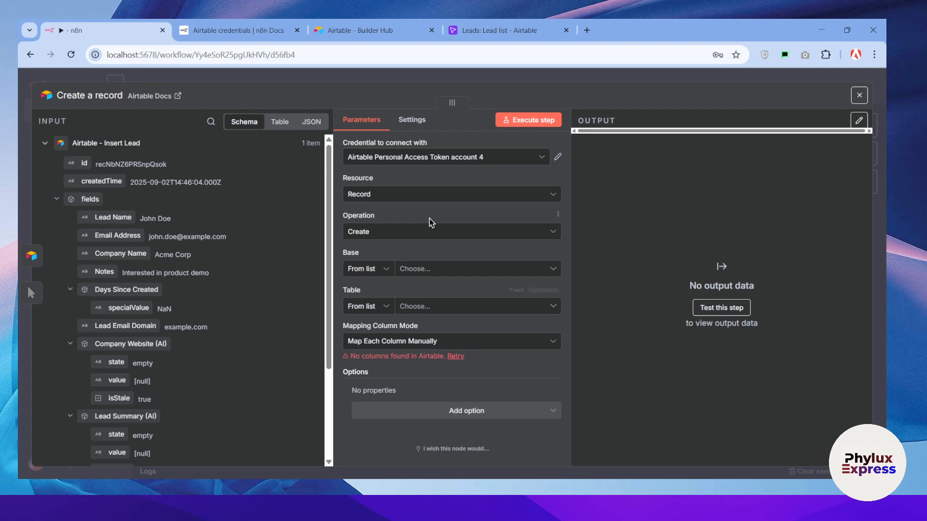
Set the Create a record node's resource to Record, base to Lead Generator and table to Leads, and close its settings.
click(430, 195)
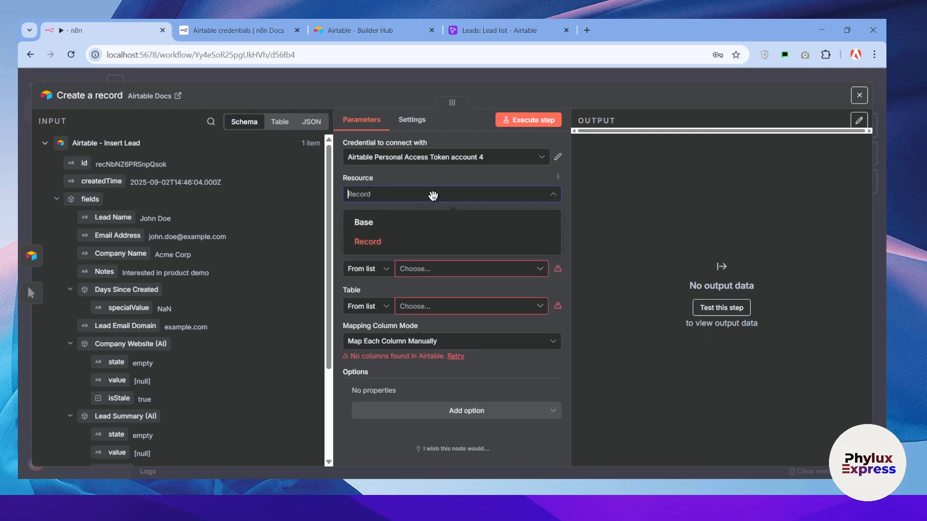
click(418, 247)
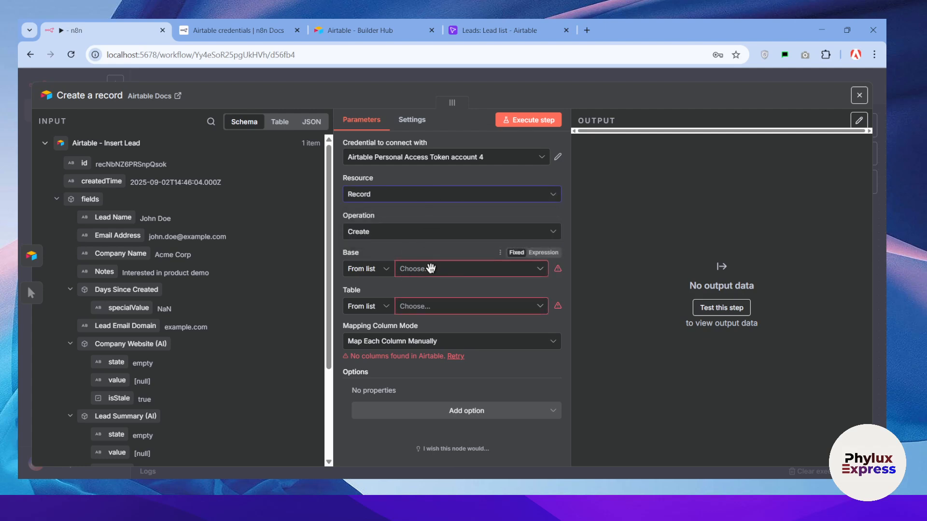
click(431, 268)
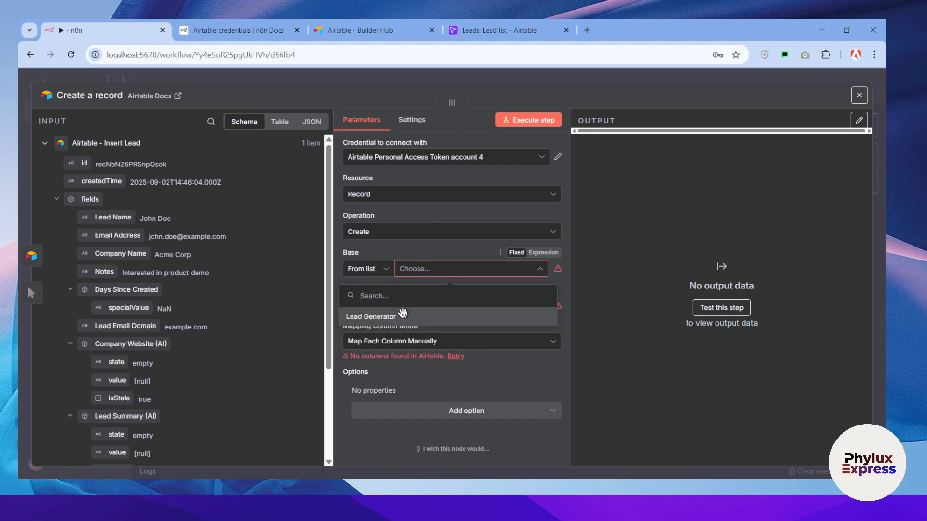
click(391, 315)
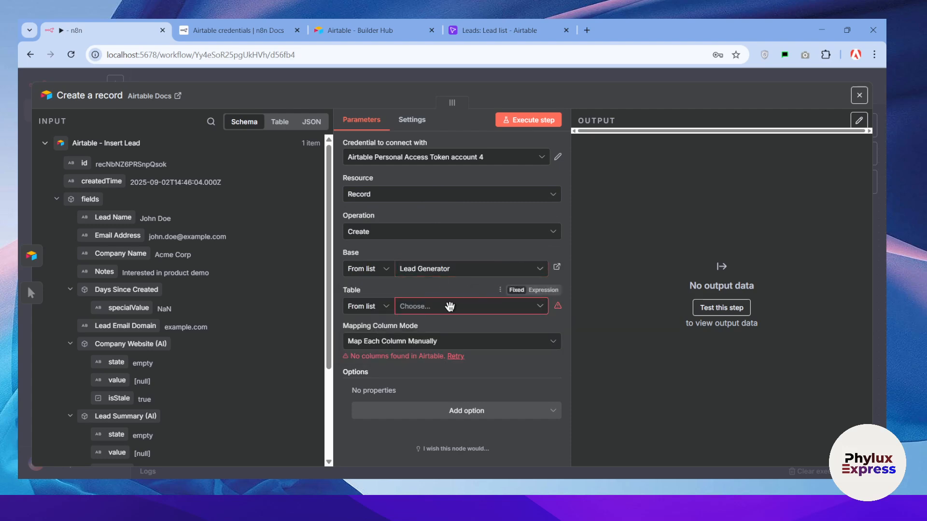
click(449, 306)
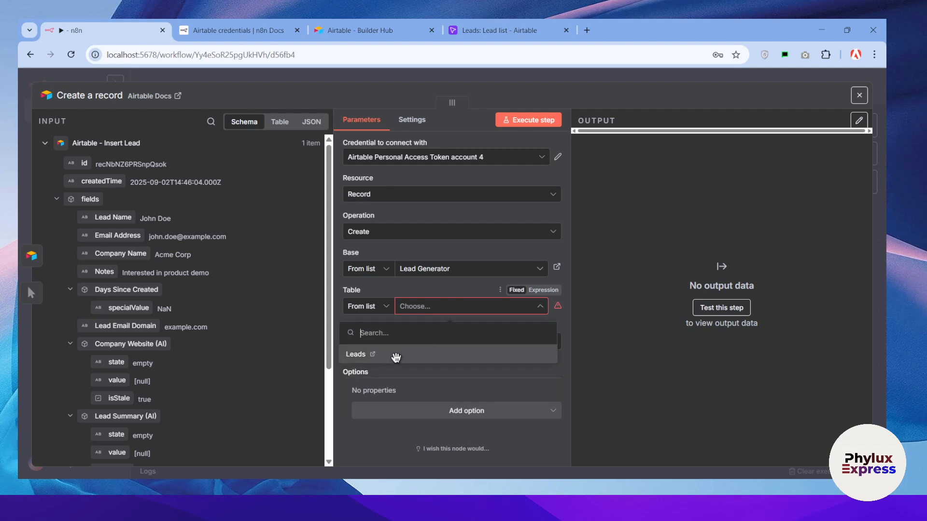
click(397, 356)
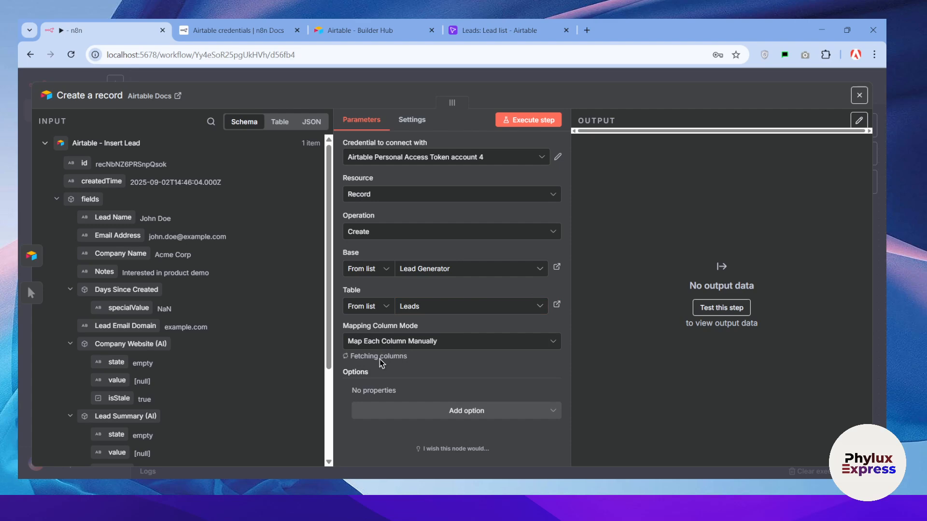
scroll(384, 319, down, 3)
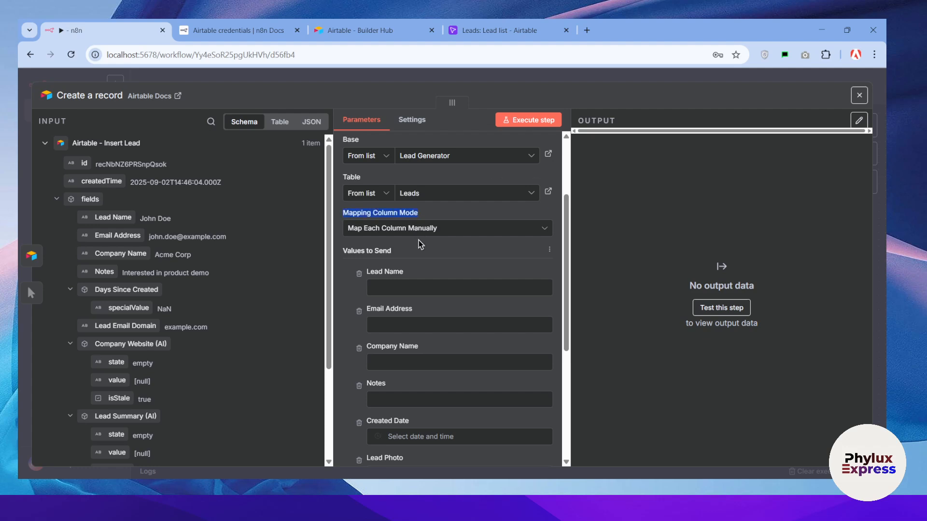
scroll(421, 245, down, 4)
scroll(425, 270, up, 3)
scroll(426, 277, down, 2)
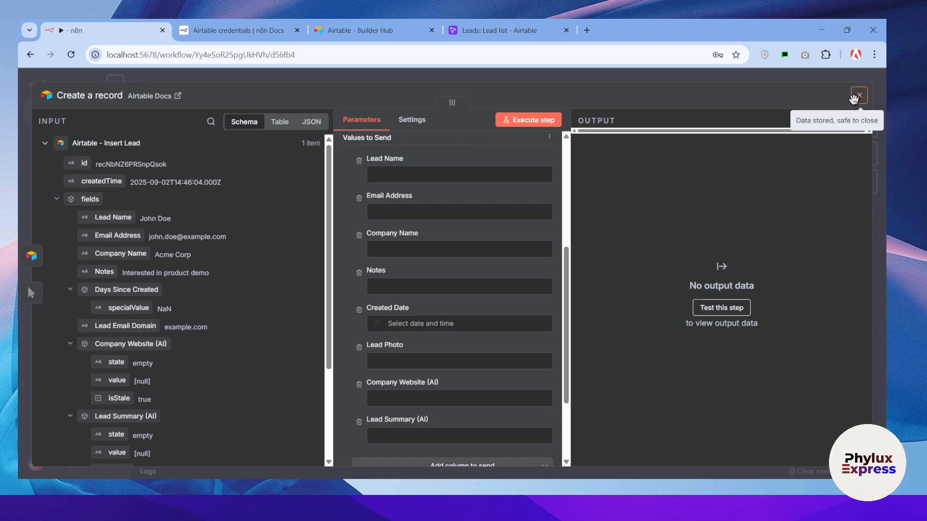
click(859, 95)
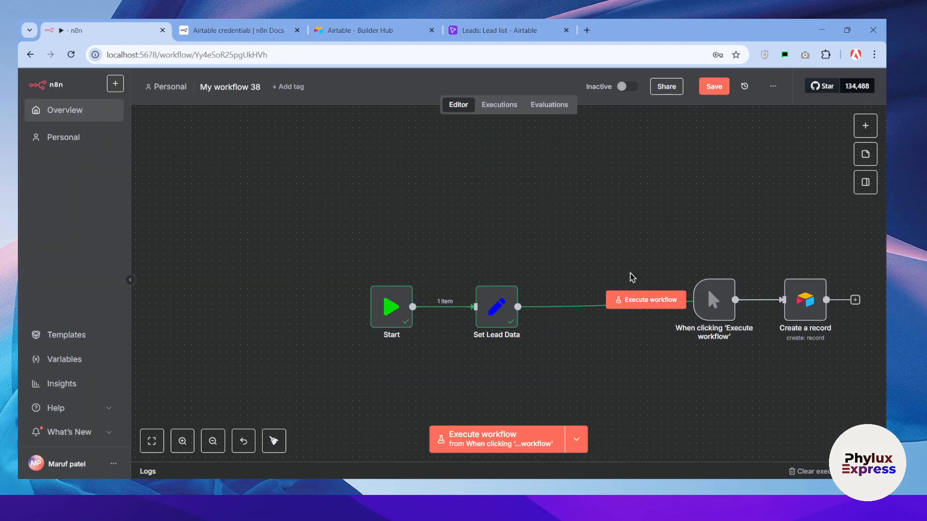
Delete the Airtable - Insert Lead and manual trigger nodes and move Create a record close to Set Lead Data.
click(720, 269)
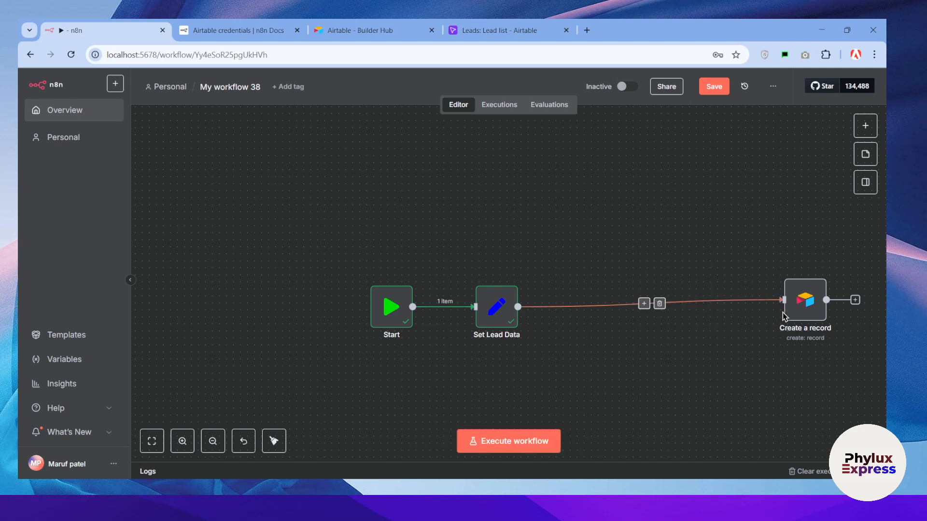
drag(786, 313, 576, 317)
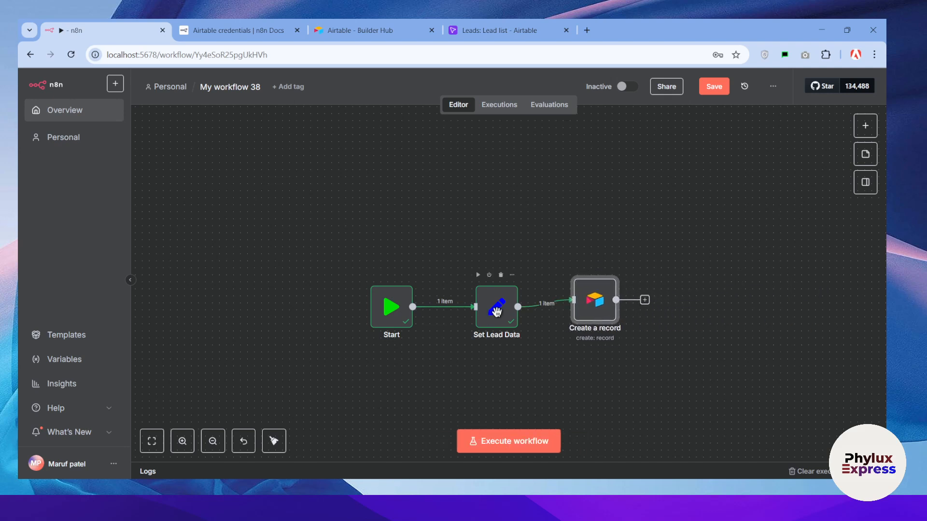
In the Set Lead Data node, set the Name value to maker and update the contact's email to match.
click(497, 312)
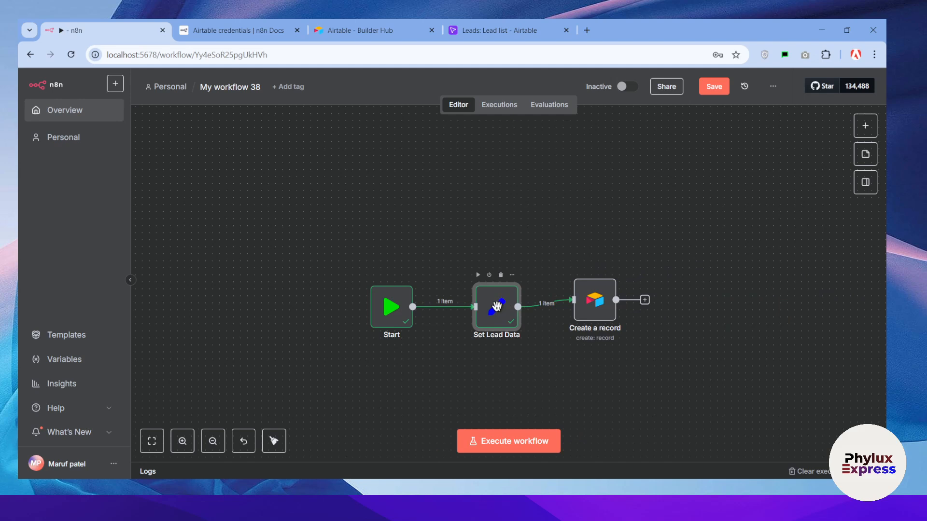
double_click(497, 307)
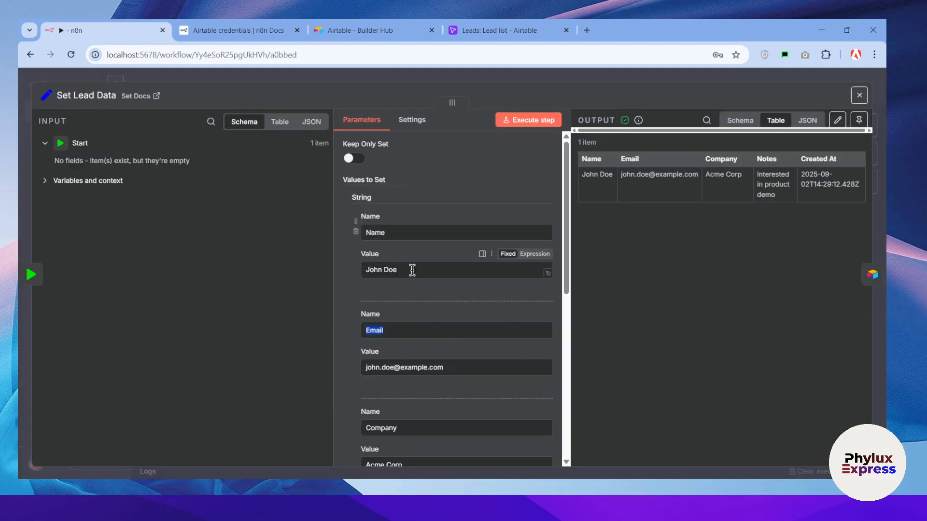
drag(412, 271, 272, 296)
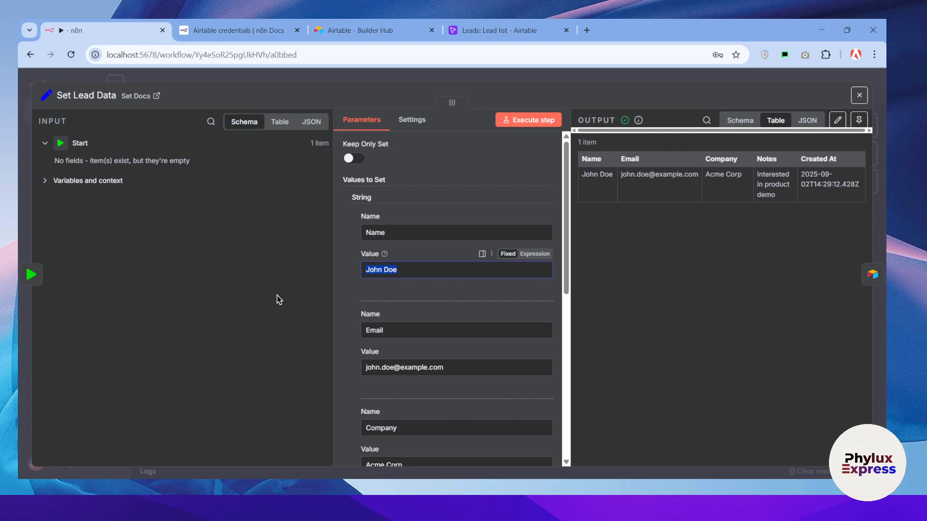
text(maker)
scroll(425, 290, down, 3)
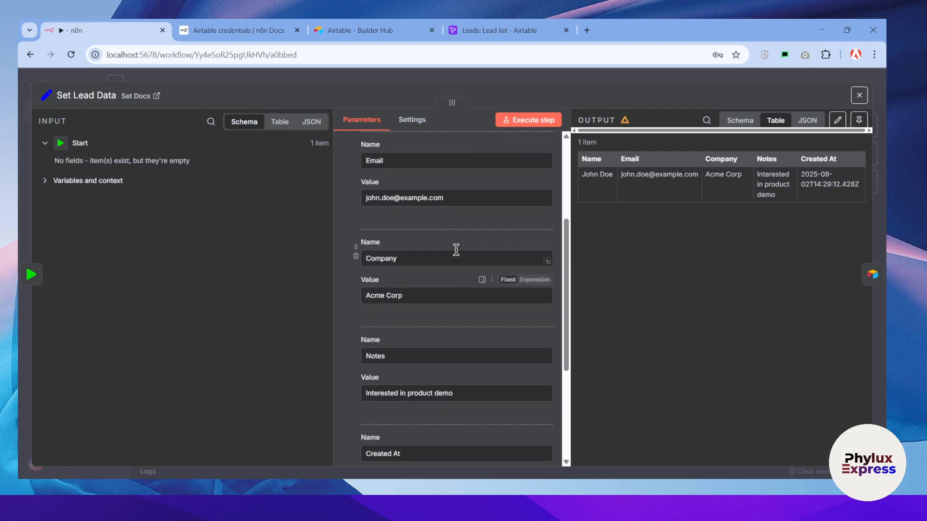
double_click(378, 197)
text(maker)
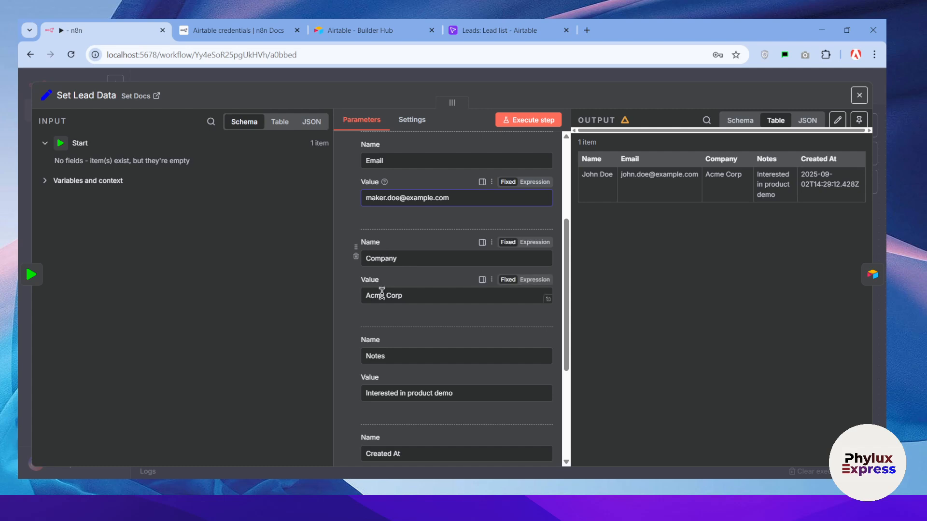
Set the Company value to maker private limited and close the Set Lead Data settings.
drag(418, 296, 346, 296)
text(maker)
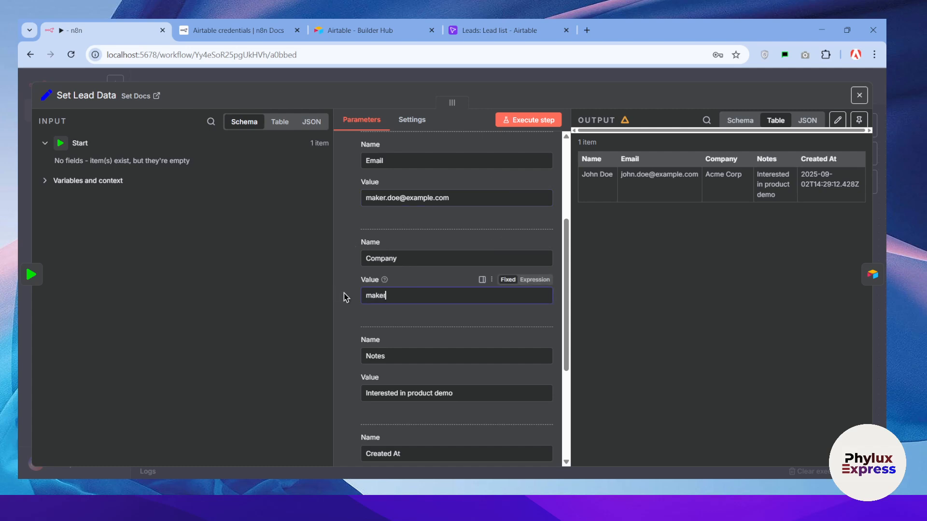
text( private limited)
scroll(410, 325, down, 4)
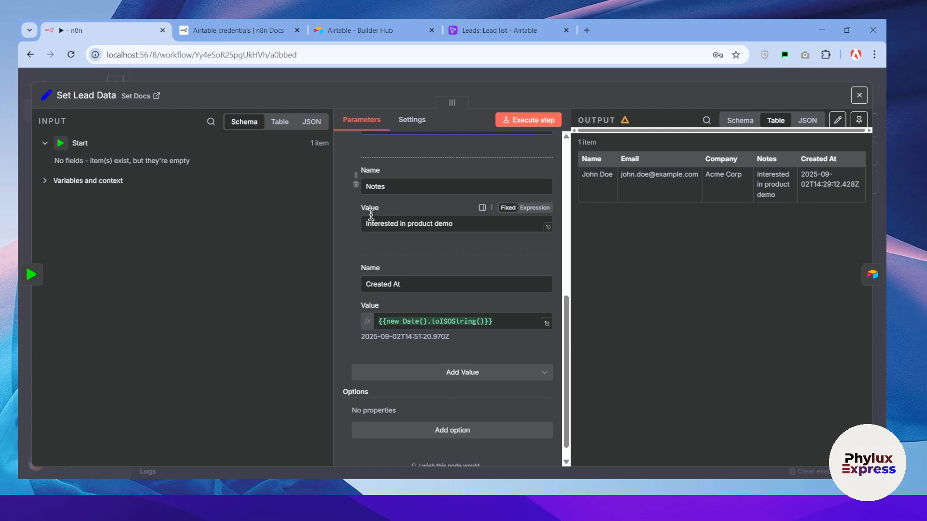
click(457, 372)
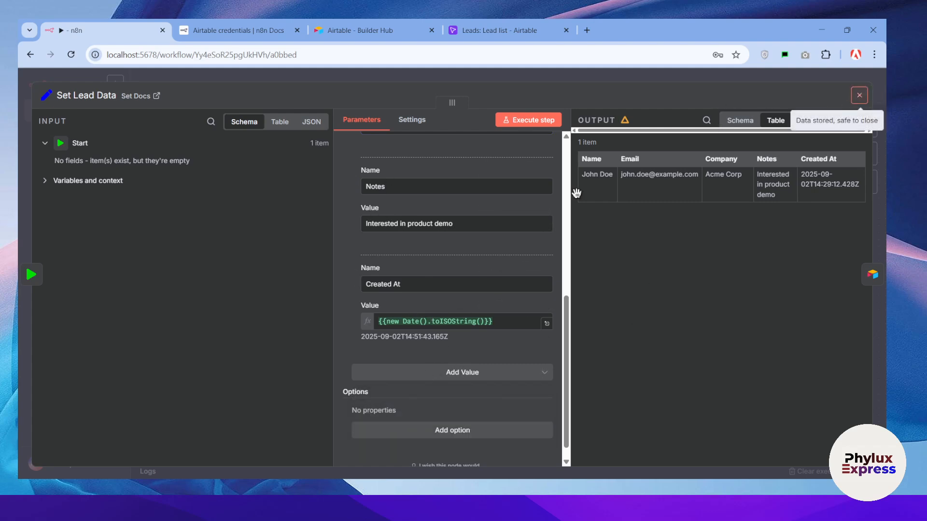
click(859, 95)
Open the Create a record node and compare its columns to send with the Leads list in Airtable.
click(595, 300)
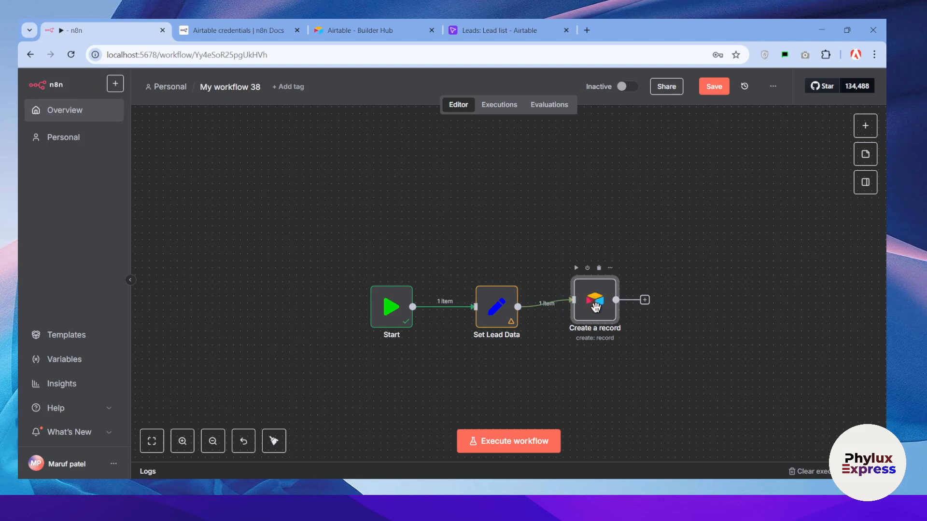
double_click(596, 306)
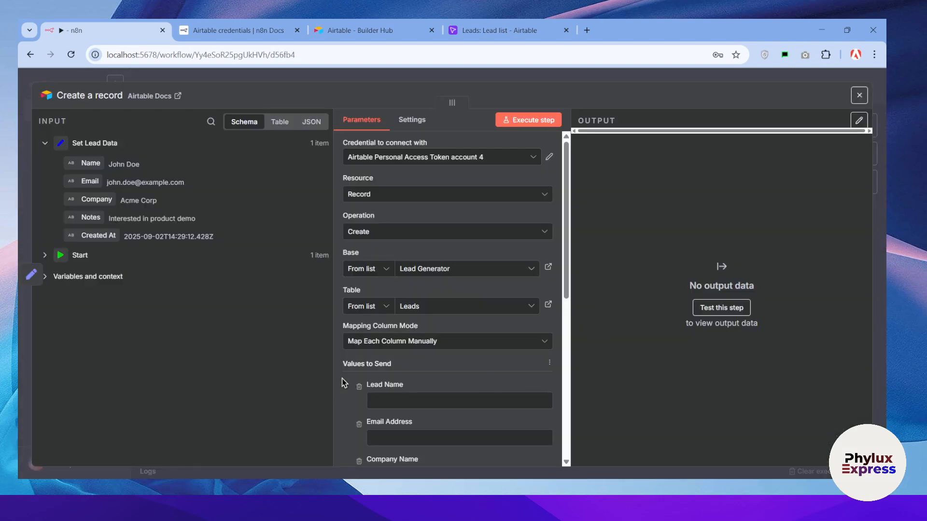
scroll(362, 381, down, 5)
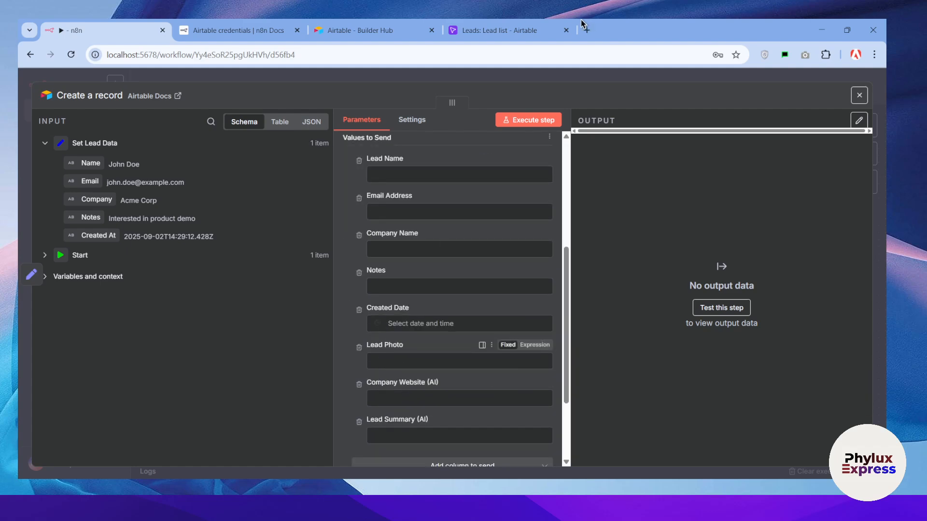
click(511, 31)
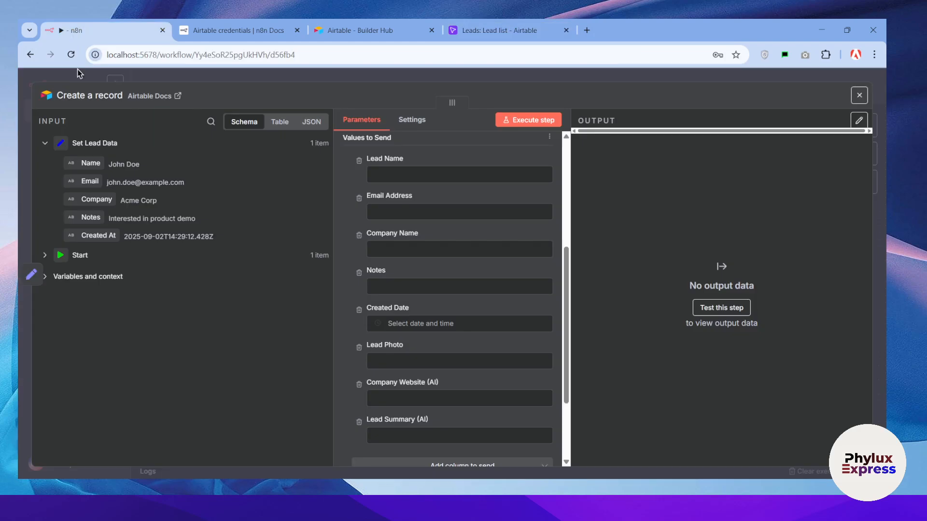
click(97, 30)
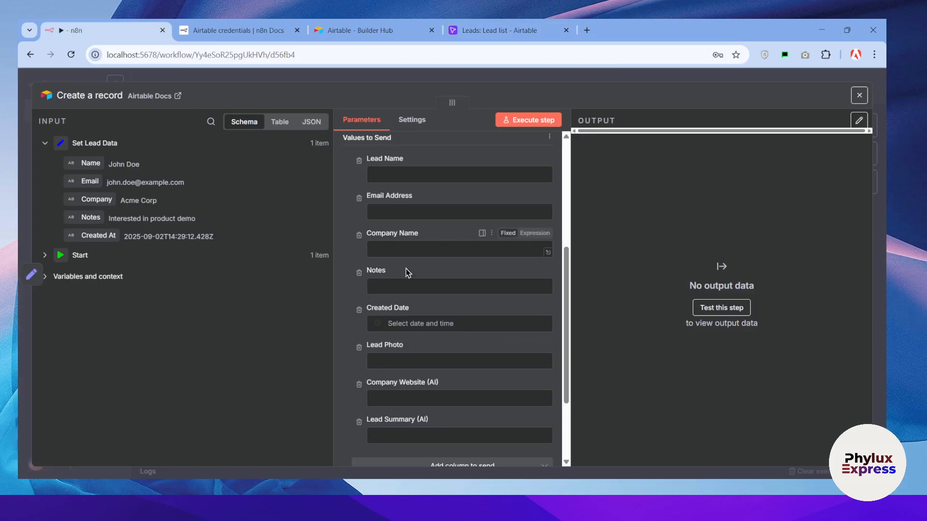
scroll(408, 273, up, 3)
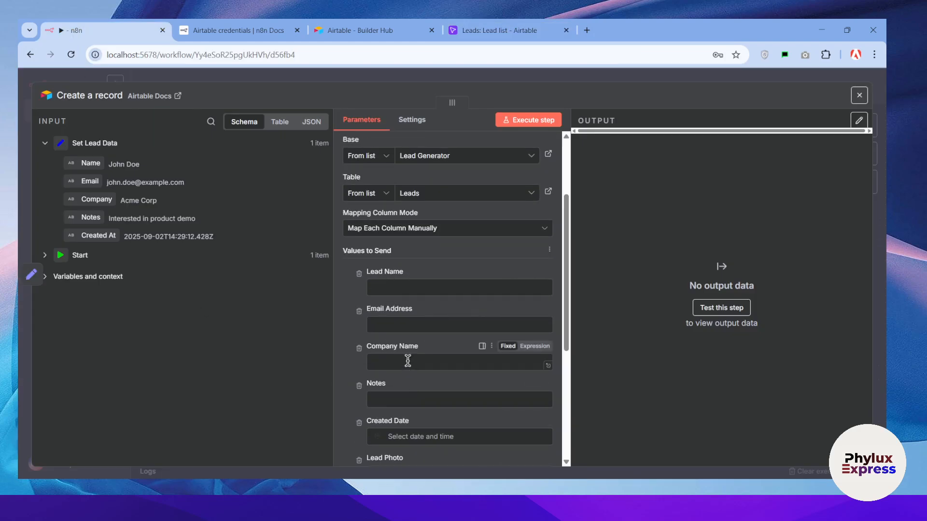
scroll(418, 333, down, 2)
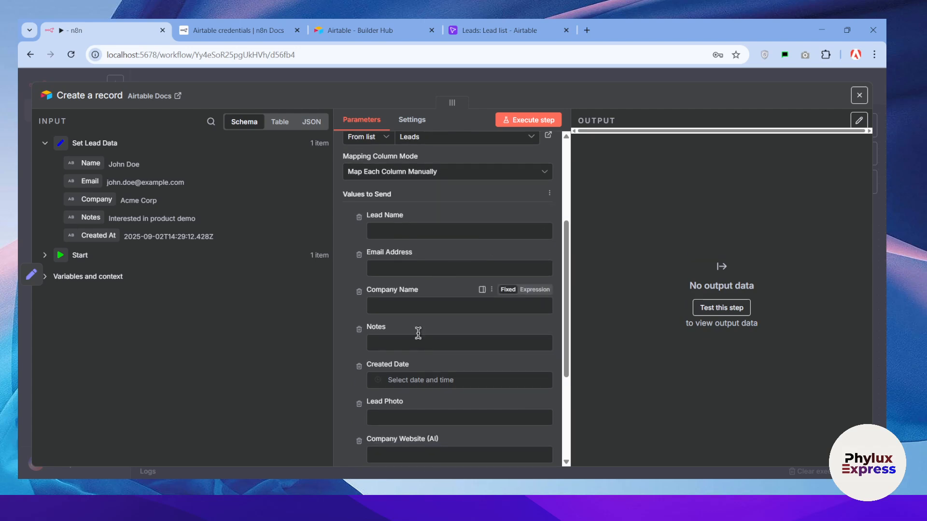
Execute the Create a record step to refresh its input data, and map the Name field into Lead Name as {{ $json.Name }}.
click(384, 231)
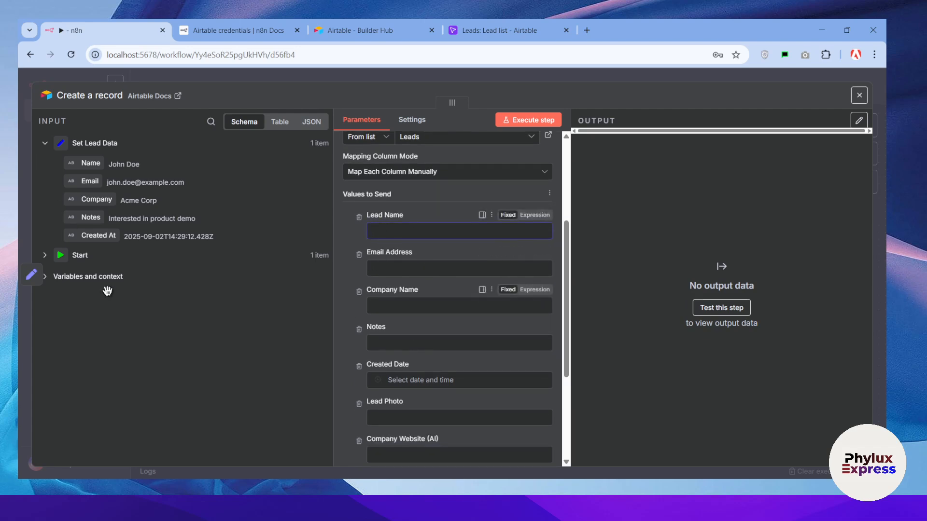
click(547, 119)
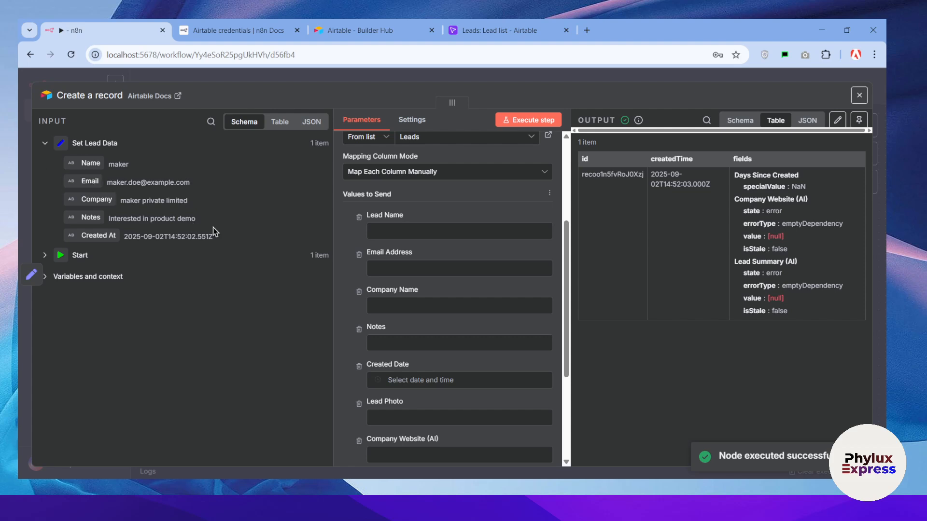
drag(90, 164, 451, 227)
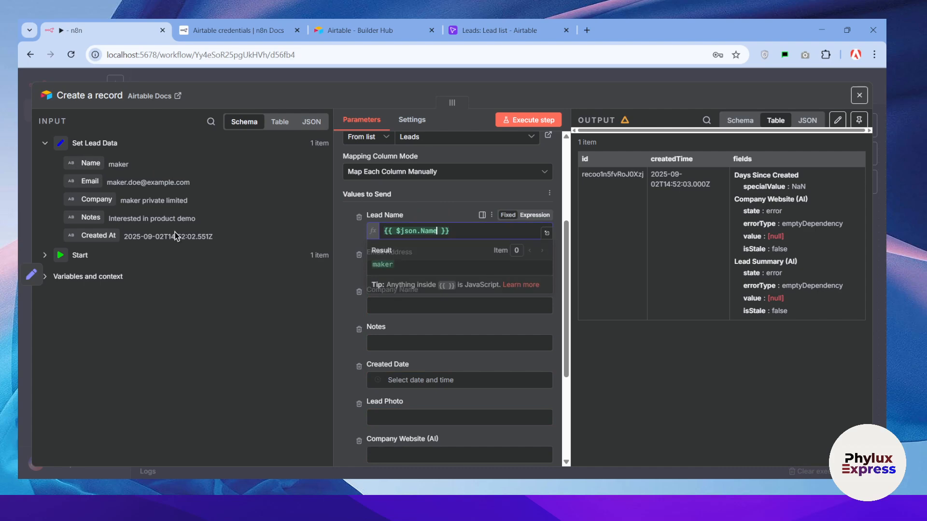
click(188, 369)
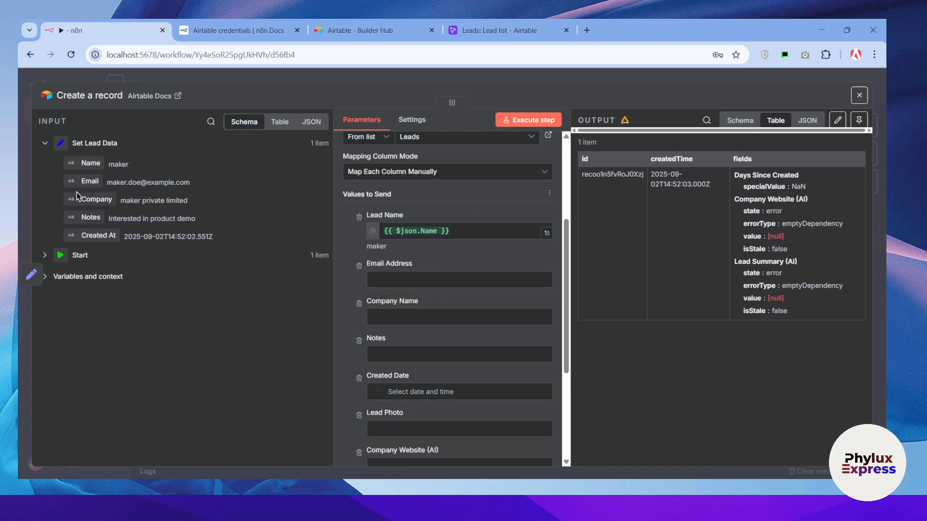
Map the Email, Company and Notes fields into Email Address, Company Name and Notes, and execute the Create a record step.
drag(90, 182, 387, 279)
drag(91, 199, 450, 331)
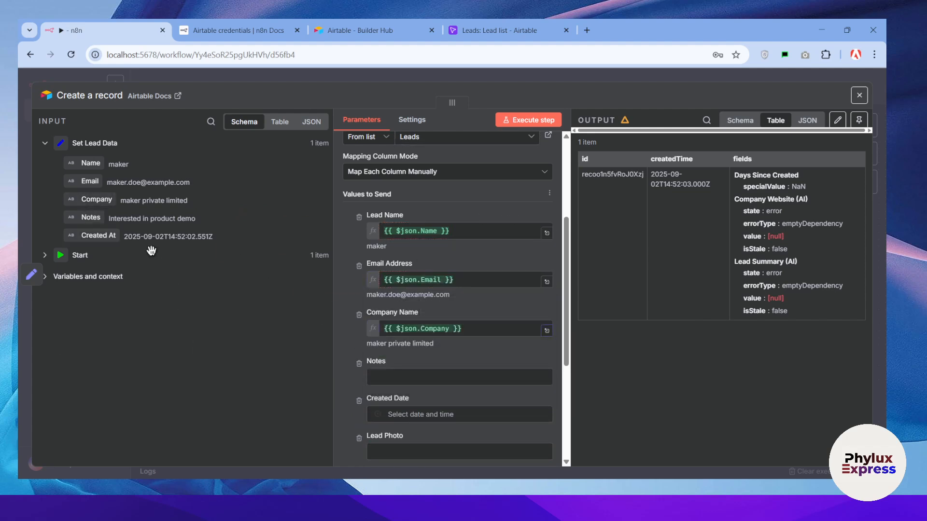
drag(83, 220, 441, 379)
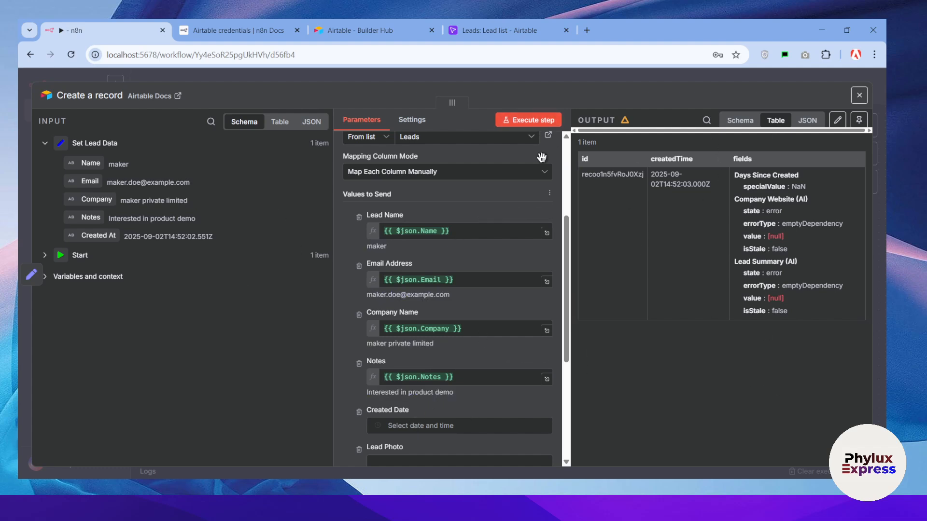
click(541, 121)
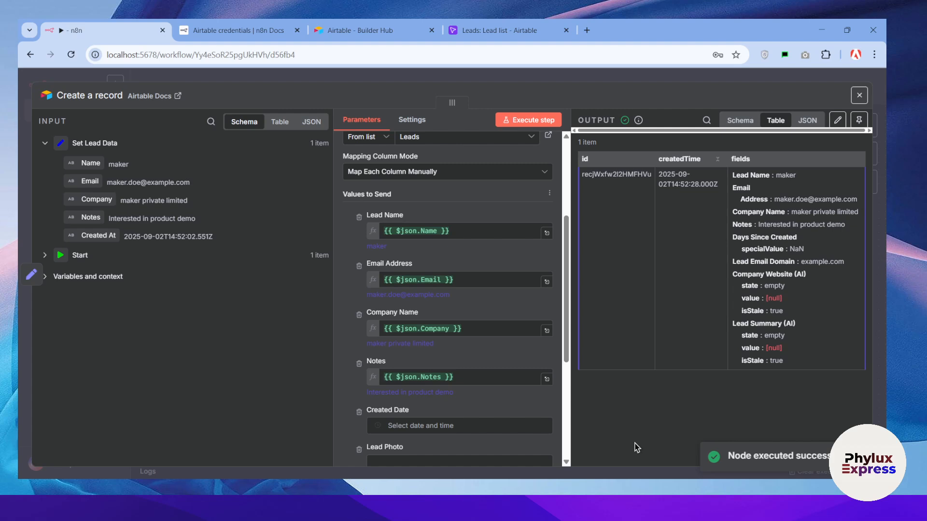
Review the unmapped columns and the Company Website (AI) output value, and check the Lead list in Airtable for the new record.
scroll(403, 251, down, 5)
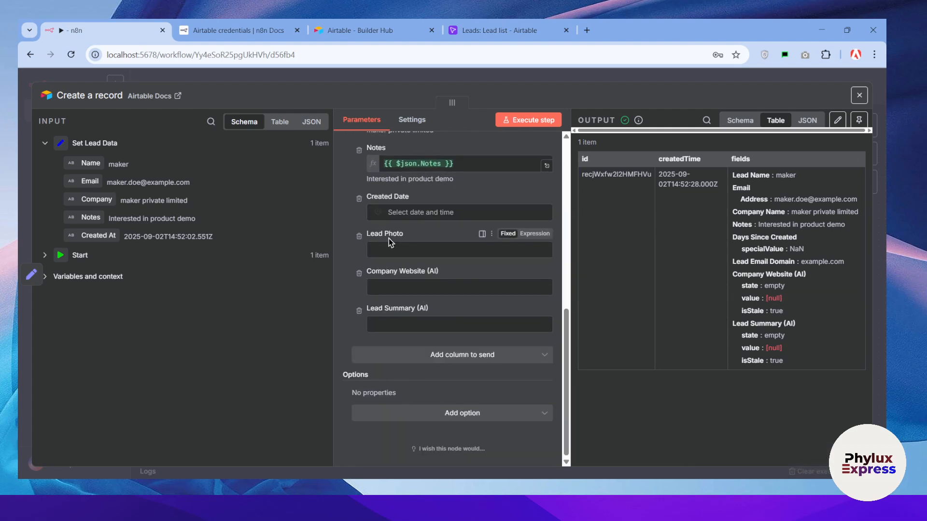
drag(368, 271, 477, 271)
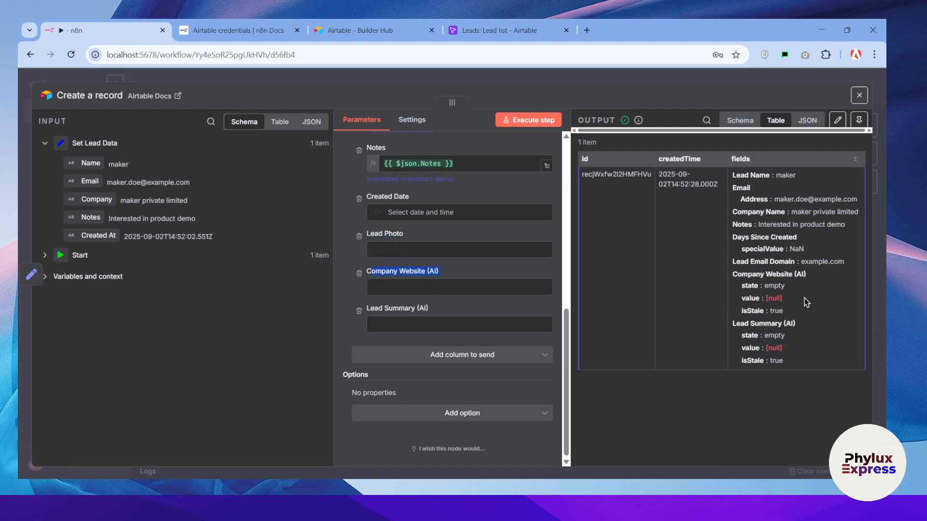
double_click(774, 298)
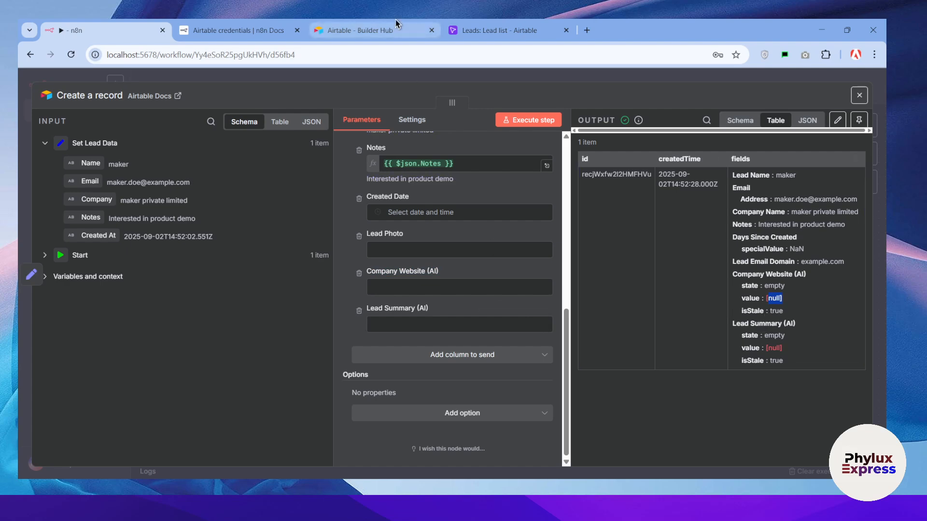
click(367, 30)
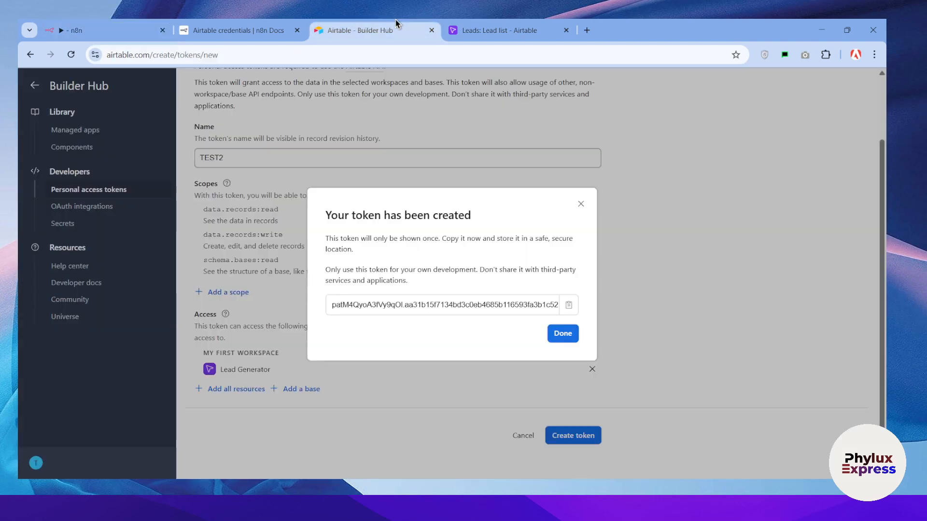
click(526, 35)
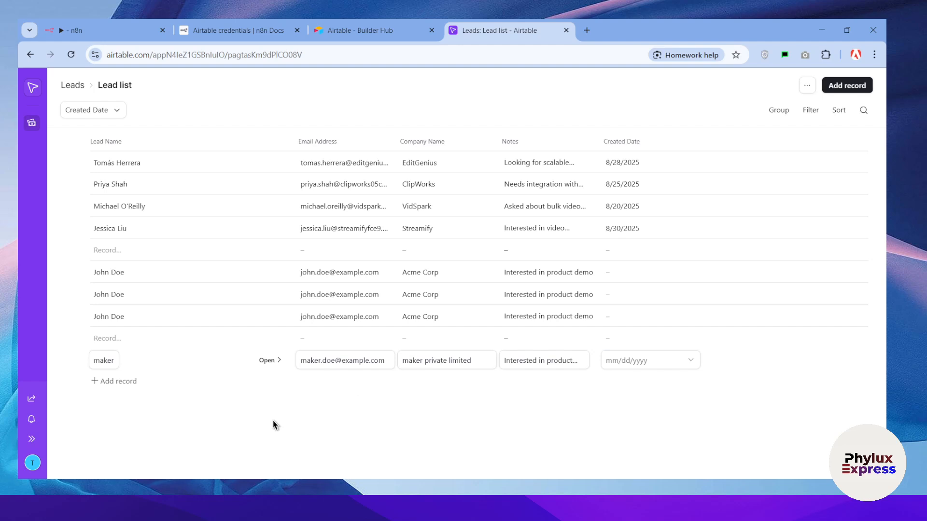
Return to the n8n workflow, close the Create a record settings and move that node closer to Set Lead Data.
click(114, 31)
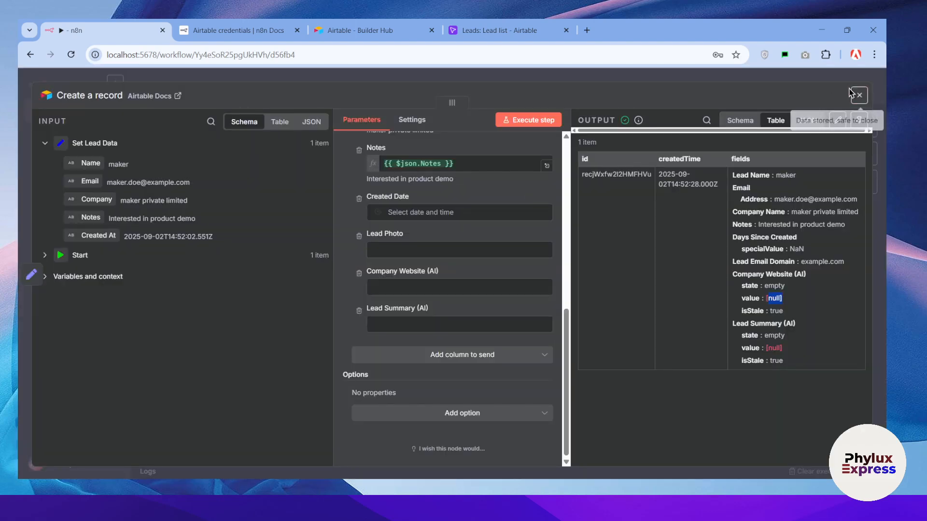
click(859, 95)
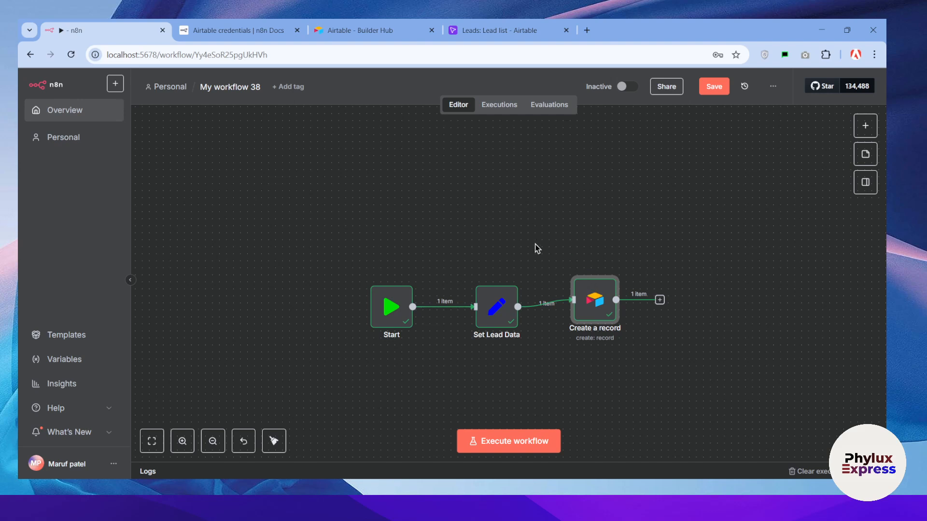
drag(583, 301, 584, 308)
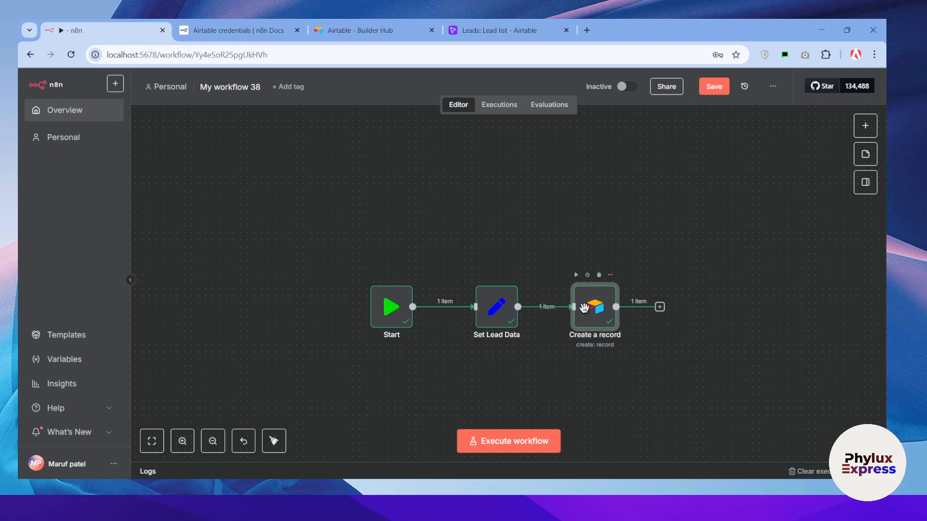
mouse_move(584, 308)
mouse_down()
mouse_move(532, 308)
mouse_move(570, 308)
mouse_up()
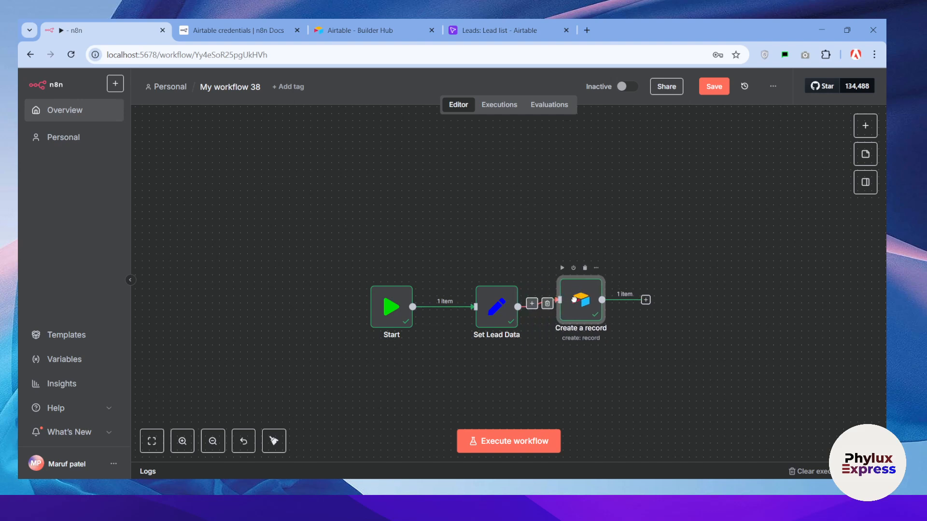